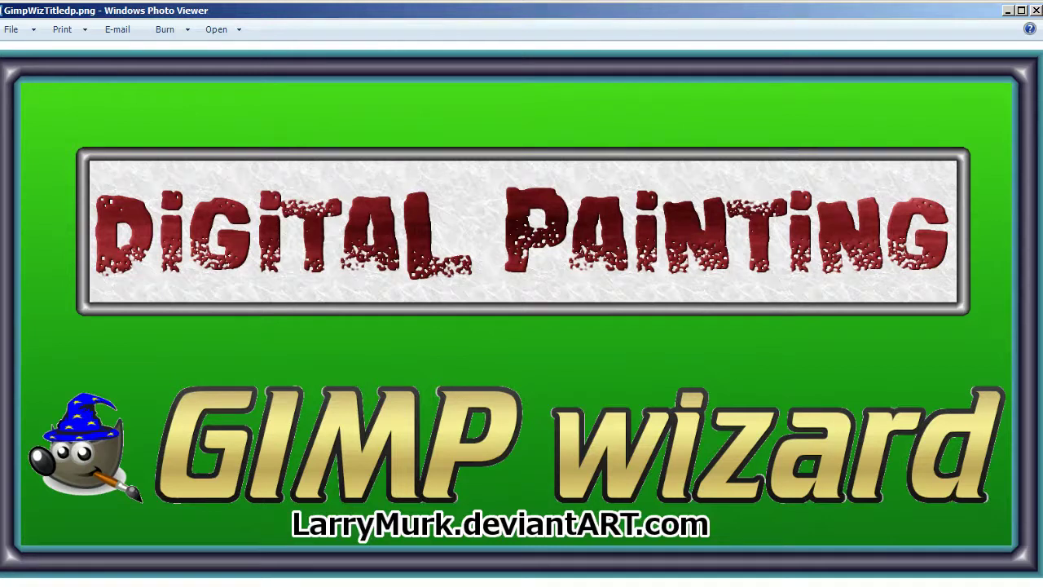
Step: Advance Windows Photo Viewer to the finished waterfall painting wfalloceanbig.png
{"action": "key", "text": "Right"}
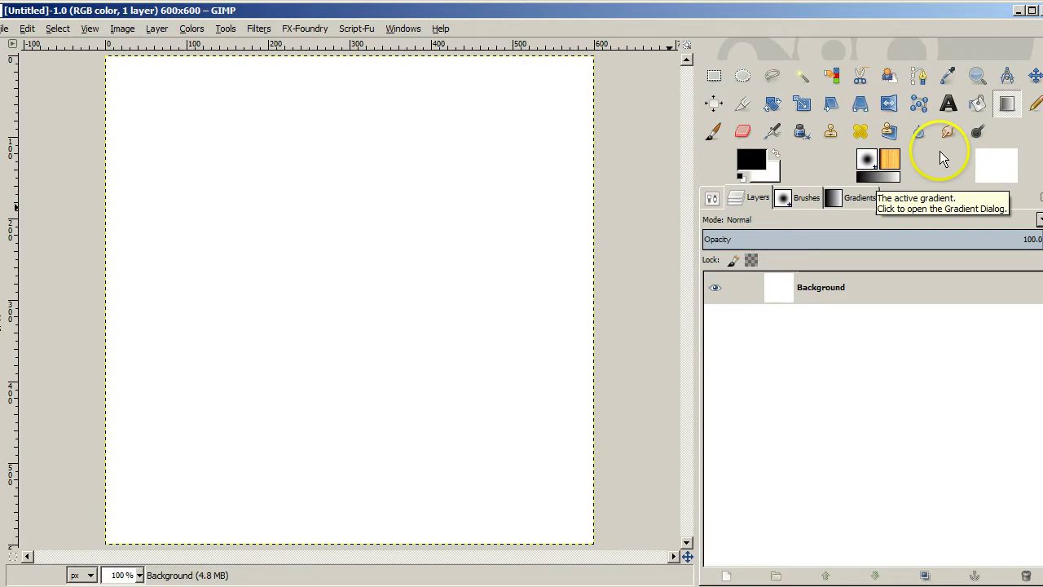
Step: Fill the canvas top to bottom with a perfectly vertical Land and Sea gradient
{"action": "left_click", "coordinate": [1003, 106]}
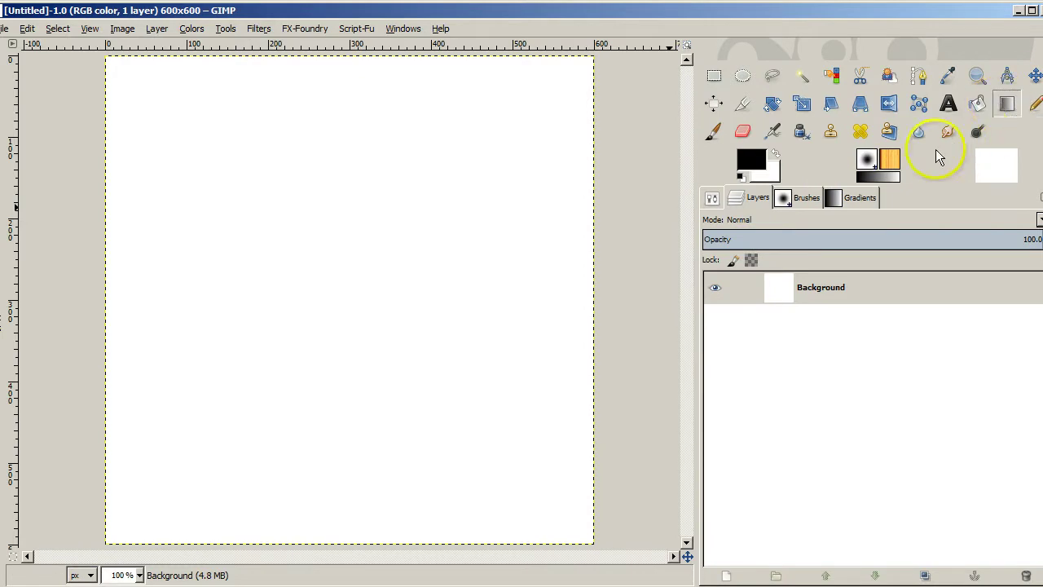
{"action": "left_click", "coordinate": [855, 197]}
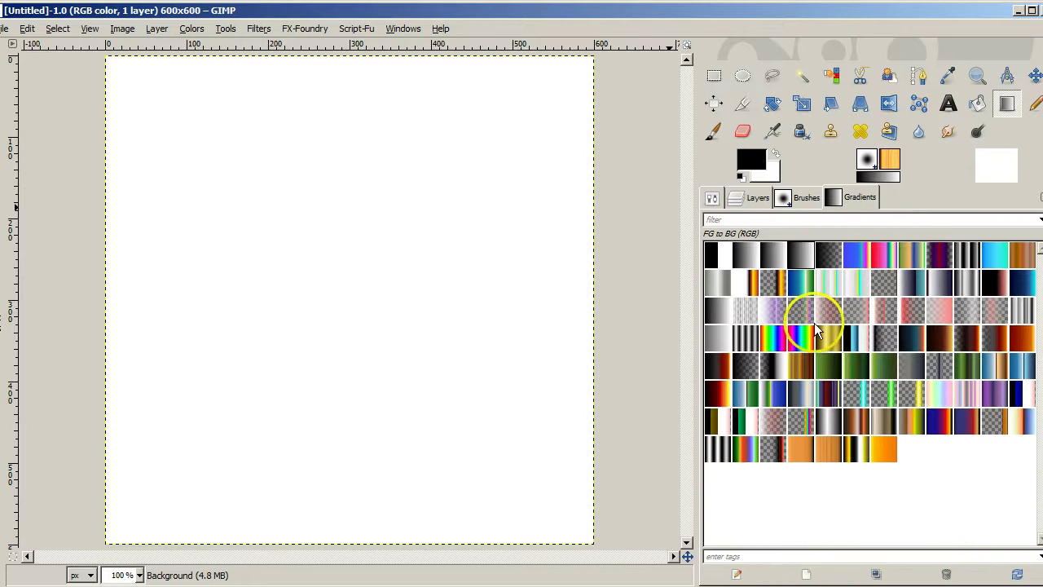
{"action": "left_click", "coordinate": [781, 392]}
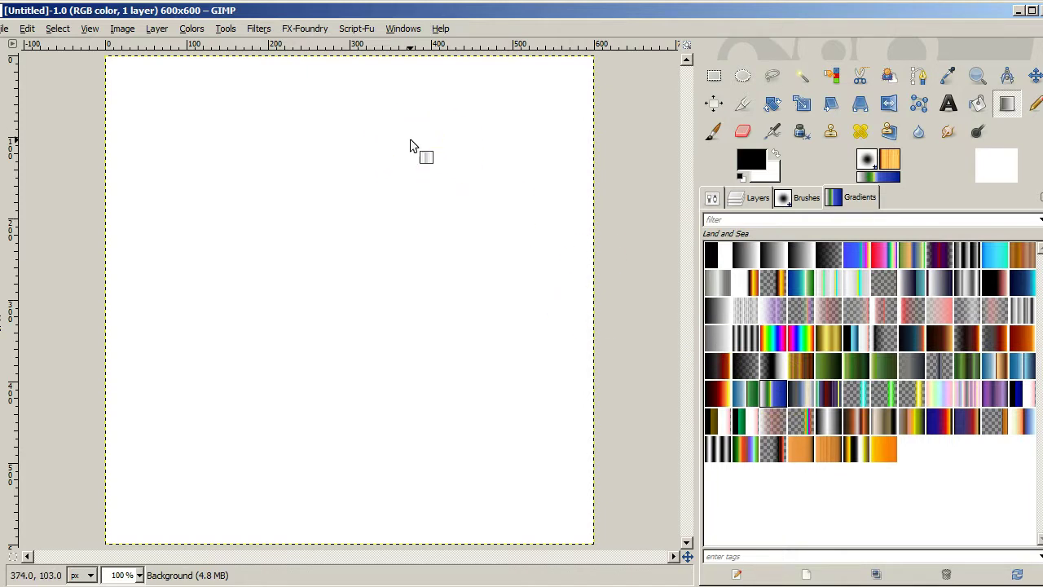
{"action": "mouse_move", "coordinate": [411, 141]}
{"action": "left_mouse_down"}
{"action": "mouse_move", "coordinate": [419, 234]}
{"action": "mouse_move", "coordinate": [345, 401]}
{"action": "mouse_move", "coordinate": [396, 496]}
{"action": "mouse_move", "coordinate": [408, 547]}
{"action": "left_mouse_up"}
{"action": "key", "text": "ctrl"}
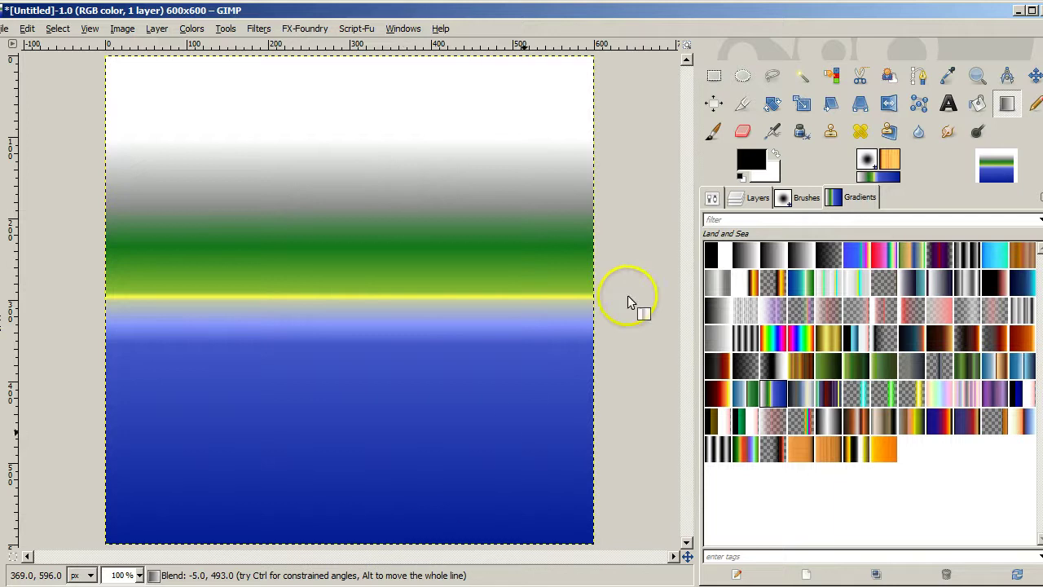
{"action": "left_click", "coordinate": [759, 203]}
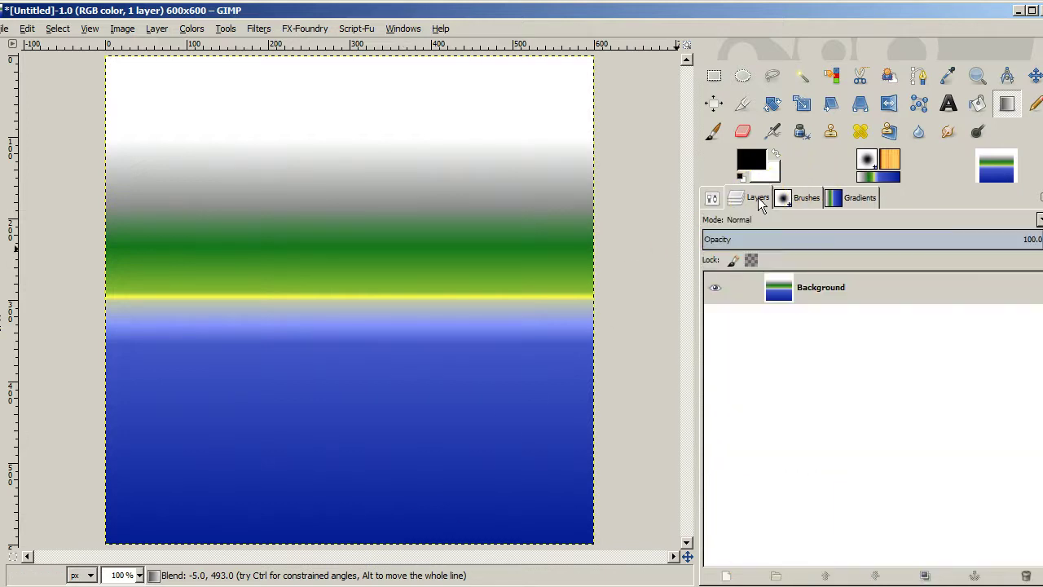
Step: Add a new transparent layer named back
{"action": "left_click", "coordinate": [725, 577]}
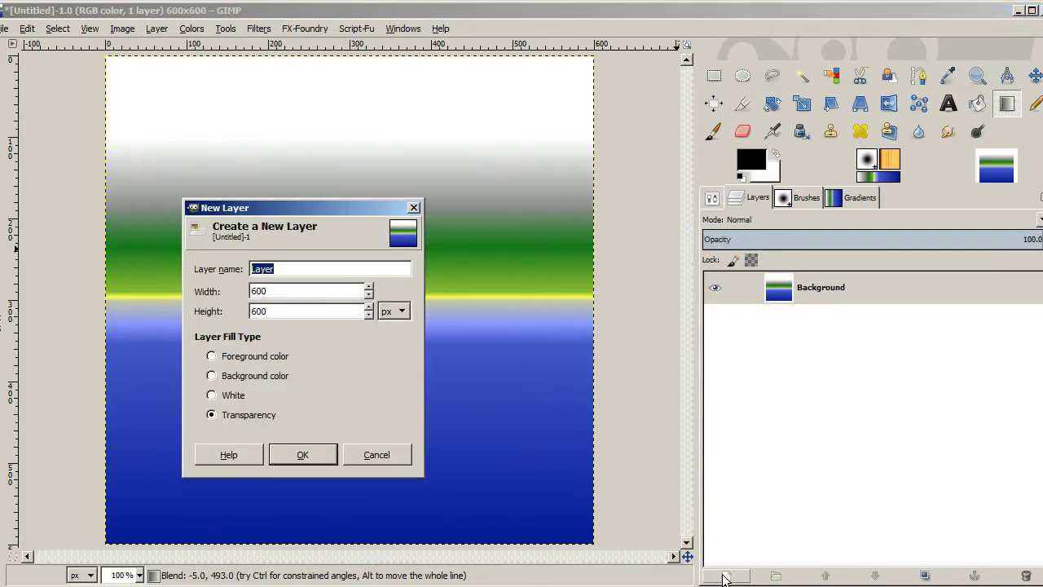
{"action": "type", "text": "back"}
{"action": "key", "text": "Return"}
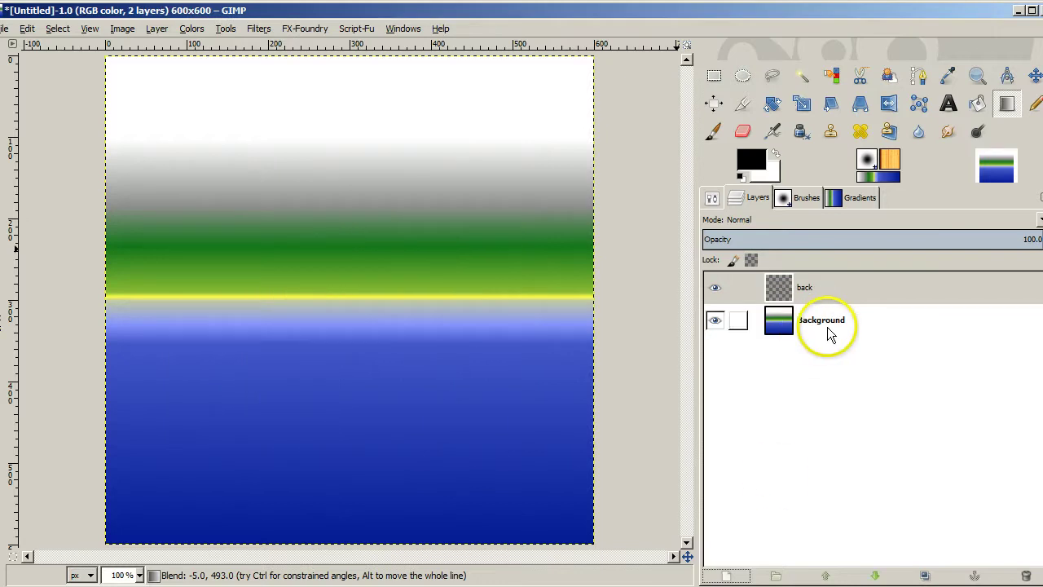
Step: Set the Paintbrush to the Palette Knife Horiz brush at size 161
{"action": "left_click", "coordinate": [726, 131]}
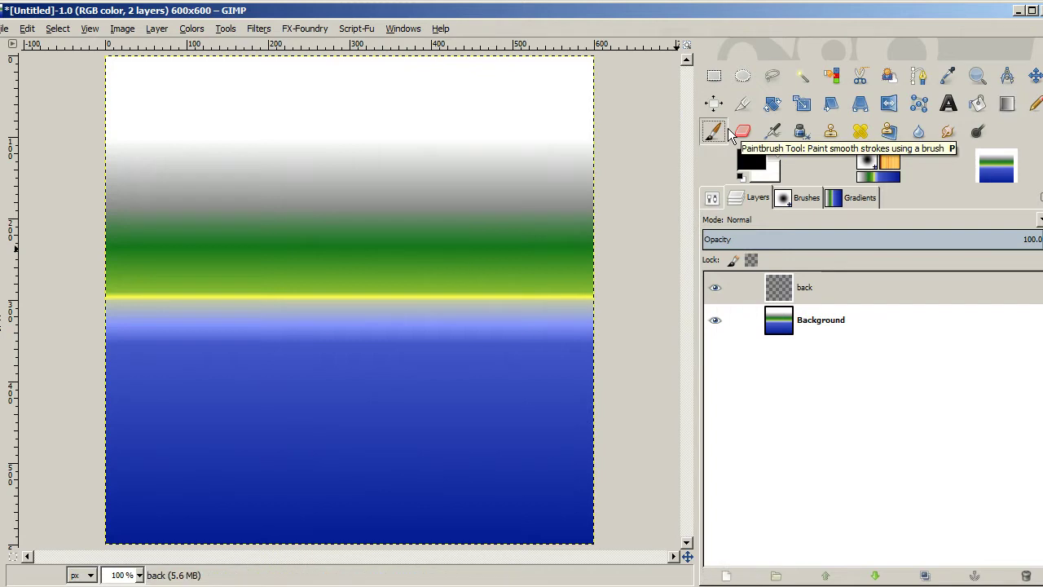
{"action": "left_click", "coordinate": [797, 200]}
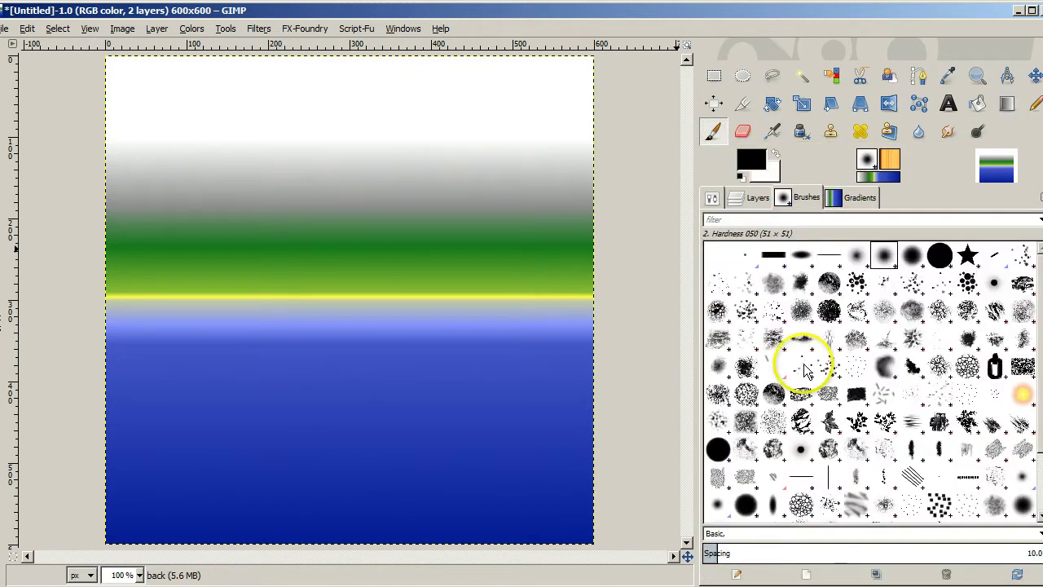
{"action": "left_click", "coordinate": [800, 480]}
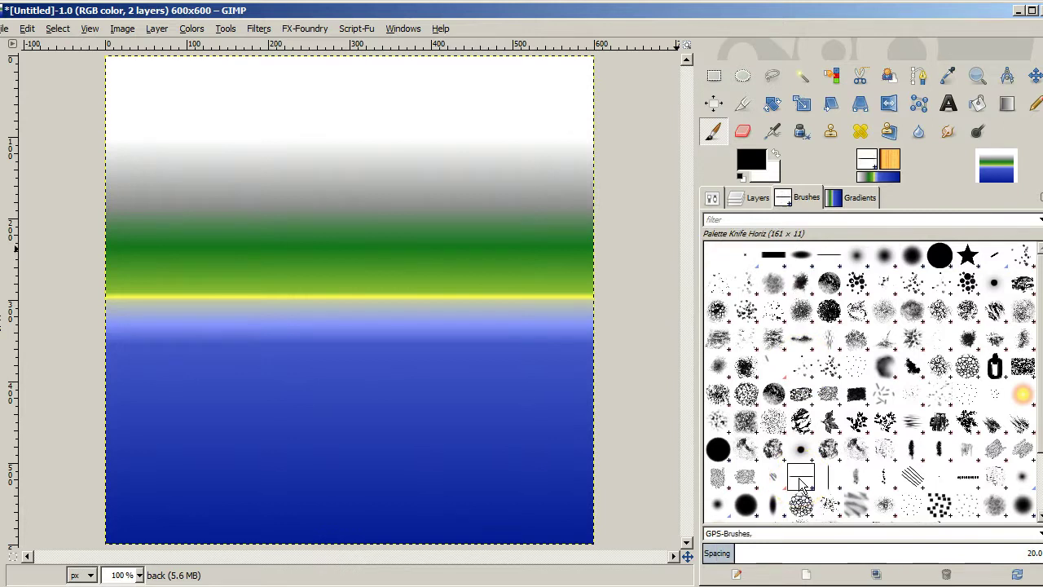
{"action": "left_click", "coordinate": [713, 199]}
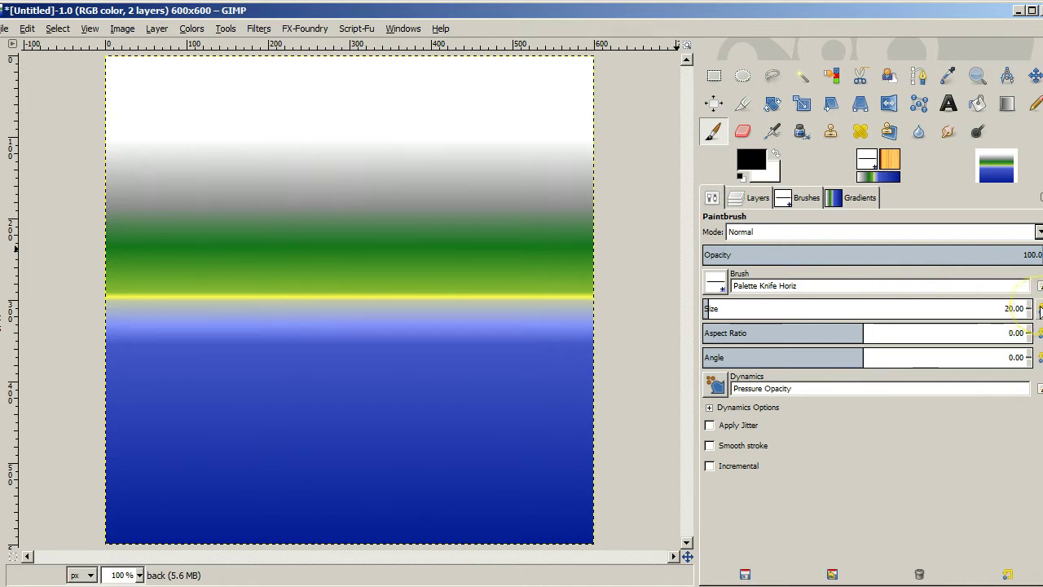
{"action": "left_click_drag", "start_coordinate": [1010, 309], "coordinate": [1040, 310]}
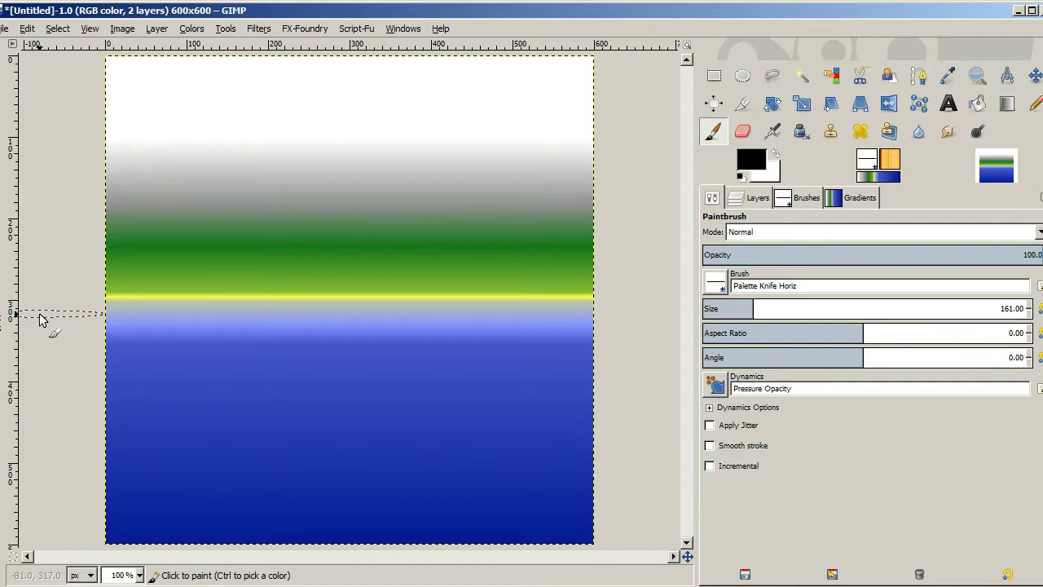
Step: Paint a black jagged cliff along the left edge, from the horizon to the bottom
{"action": "mouse_move", "coordinate": [39, 315]}
{"action": "left_mouse_down"}
{"action": "mouse_move", "coordinate": [71, 344]}
{"action": "mouse_move", "coordinate": [91, 406]}
{"action": "mouse_move", "coordinate": [147, 442]}
{"action": "mouse_move", "coordinate": [134, 518]}
{"action": "mouse_move", "coordinate": [160, 538]}
{"action": "mouse_move", "coordinate": [247, 557]}
{"action": "mouse_move", "coordinate": [141, 540]}
{"action": "mouse_move", "coordinate": [147, 548]}
{"action": "mouse_move", "coordinate": [197, 561]}
{"action": "mouse_move", "coordinate": [208, 541]}
{"action": "mouse_move", "coordinate": [162, 509]}
{"action": "mouse_move", "coordinate": [132, 509]}
{"action": "mouse_move", "coordinate": [126, 498]}
{"action": "mouse_move", "coordinate": [144, 490]}
{"action": "mouse_move", "coordinate": [137, 471]}
{"action": "mouse_move", "coordinate": [139, 484]}
{"action": "mouse_move", "coordinate": [125, 485]}
{"action": "left_mouse_up"}
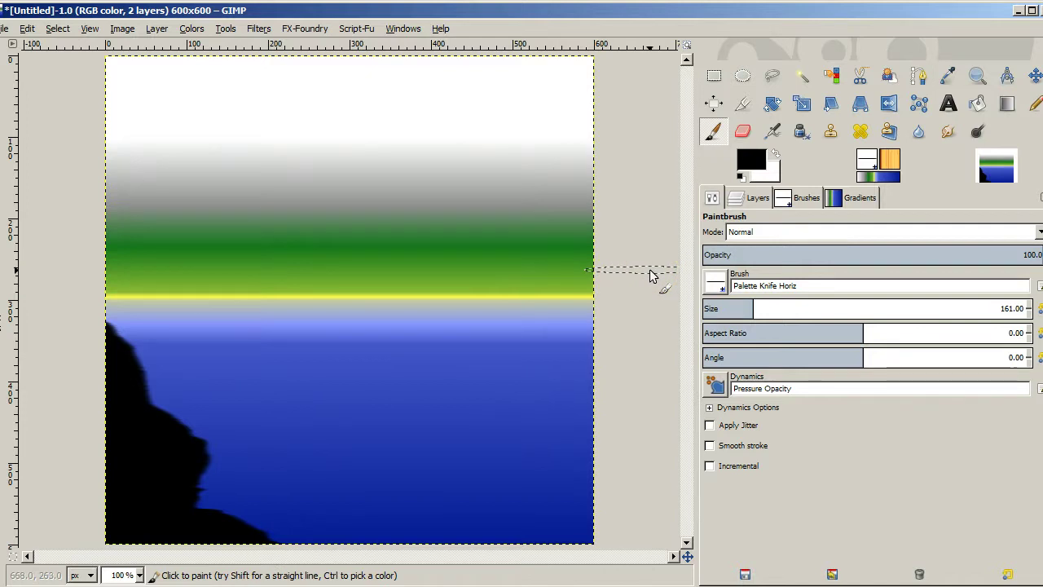
Step: Paint the black right cliff and foreground, leaving a narrow V-shaped blue pool
{"action": "mouse_move", "coordinate": [651, 275]}
{"action": "left_mouse_down"}
{"action": "mouse_move", "coordinate": [624, 303]}
{"action": "mouse_move", "coordinate": [553, 334]}
{"action": "mouse_move", "coordinate": [529, 363]}
{"action": "mouse_move", "coordinate": [301, 454]}
{"action": "mouse_move", "coordinate": [318, 512]}
{"action": "mouse_move", "coordinate": [395, 562]}
{"action": "mouse_move", "coordinate": [436, 552]}
{"action": "mouse_move", "coordinate": [440, 537]}
{"action": "mouse_move", "coordinate": [394, 466]}
{"action": "mouse_move", "coordinate": [465, 405]}
{"action": "mouse_move", "coordinate": [493, 404]}
{"action": "mouse_move", "coordinate": [494, 391]}
{"action": "mouse_move", "coordinate": [536, 399]}
{"action": "mouse_move", "coordinate": [428, 437]}
{"action": "mouse_move", "coordinate": [430, 425]}
{"action": "mouse_move", "coordinate": [520, 396]}
{"action": "mouse_move", "coordinate": [603, 347]}
{"action": "mouse_move", "coordinate": [615, 366]}
{"action": "mouse_move", "coordinate": [522, 448]}
{"action": "mouse_move", "coordinate": [496, 502]}
{"action": "mouse_move", "coordinate": [561, 562]}
{"action": "mouse_move", "coordinate": [582, 478]}
{"action": "mouse_move", "coordinate": [613, 479]}
{"action": "mouse_move", "coordinate": [594, 414]}
{"action": "mouse_move", "coordinate": [293, 456]}
{"action": "mouse_move", "coordinate": [195, 495]}
{"action": "mouse_move", "coordinate": [220, 474]}
{"action": "mouse_move", "coordinate": [211, 454]}
{"action": "mouse_move", "coordinate": [232, 491]}
{"action": "mouse_move", "coordinate": [420, 423]}
{"action": "mouse_move", "coordinate": [475, 416]}
{"action": "left_mouse_up"}
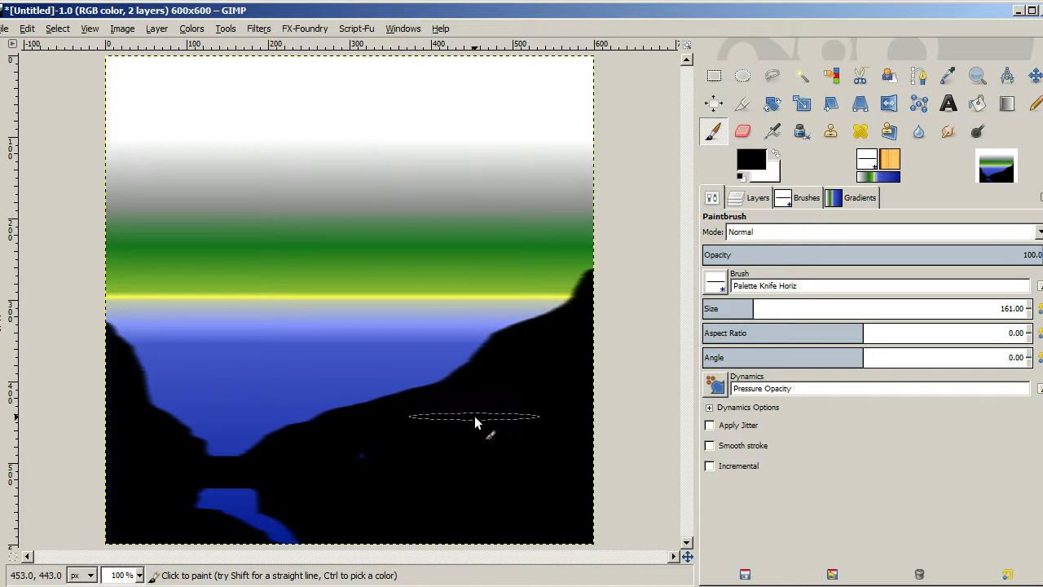
Step: Select the water area bounded by the cliffs and add a transparent layer named fall
{"action": "key", "text": "alt+l"}
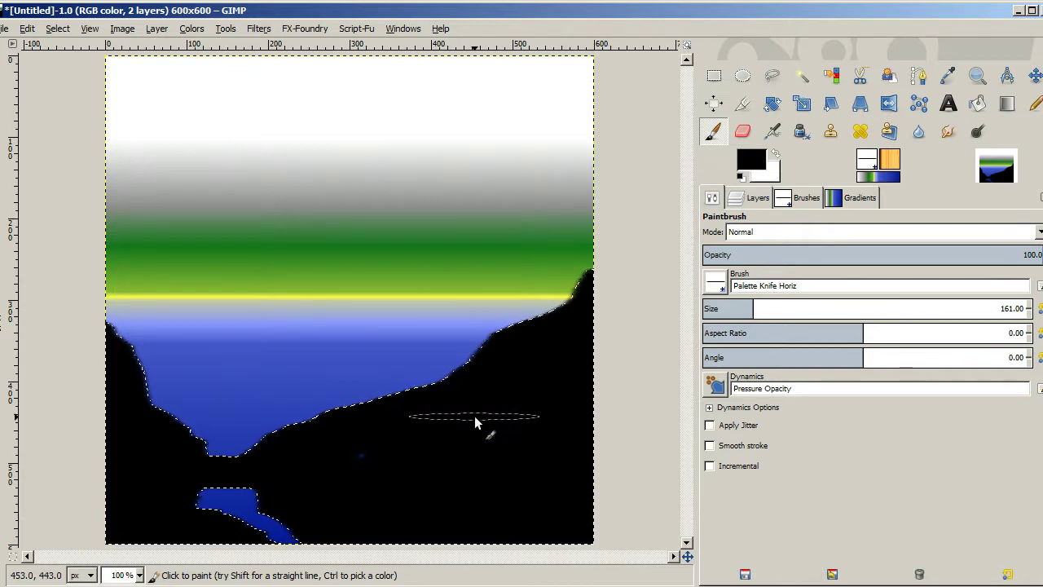
{"action": "left_click", "coordinate": [535, 379]}
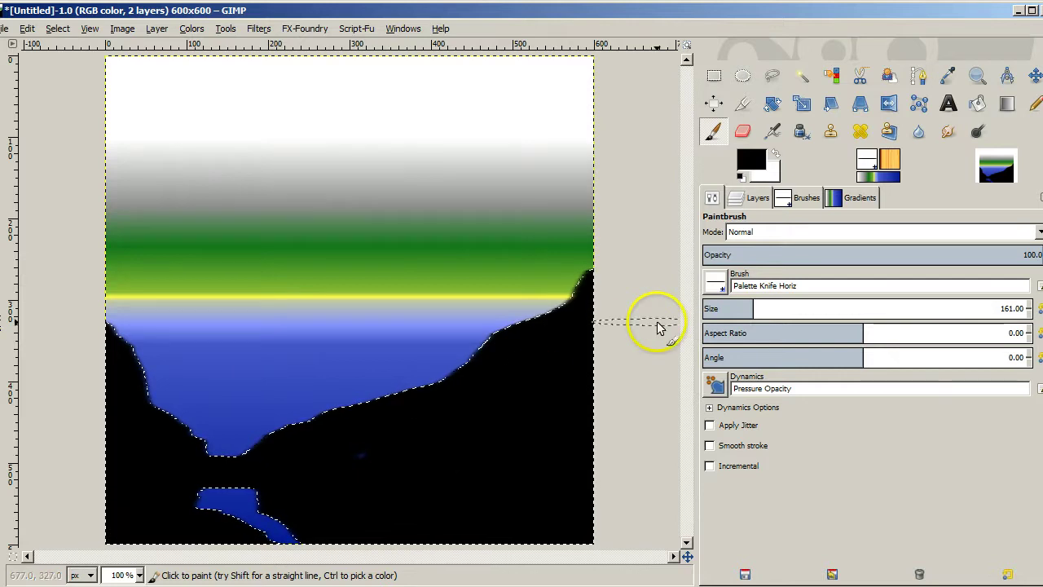
{"action": "left_click", "coordinate": [755, 202]}
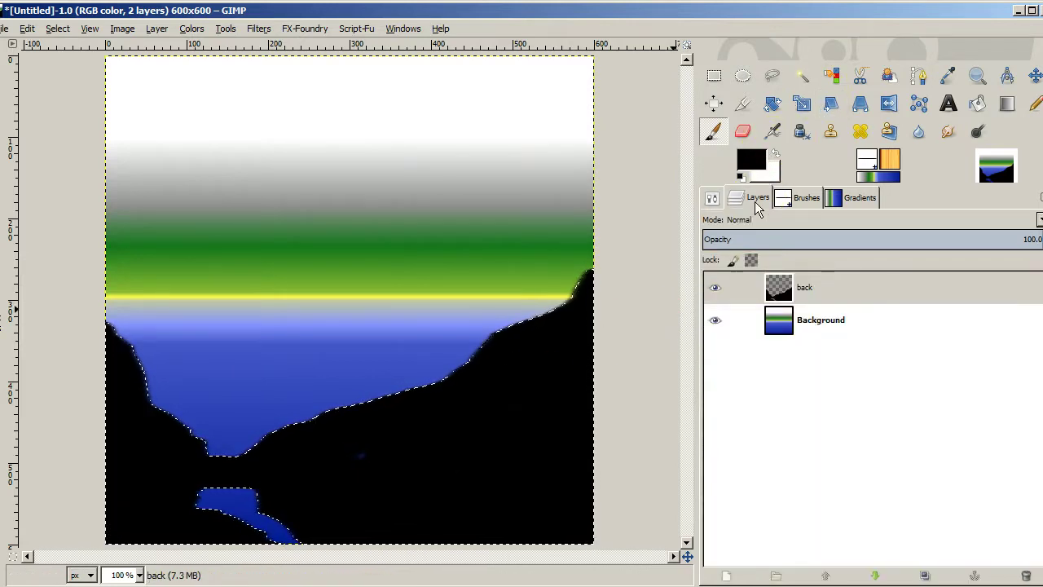
{"action": "left_click", "coordinate": [727, 577]}
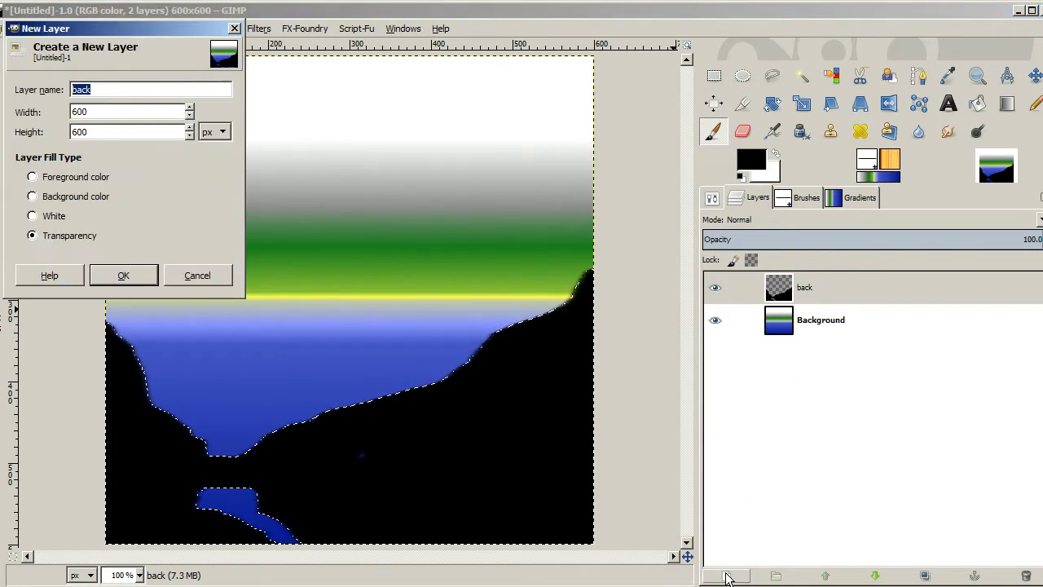
{"action": "type", "text": "fal"}
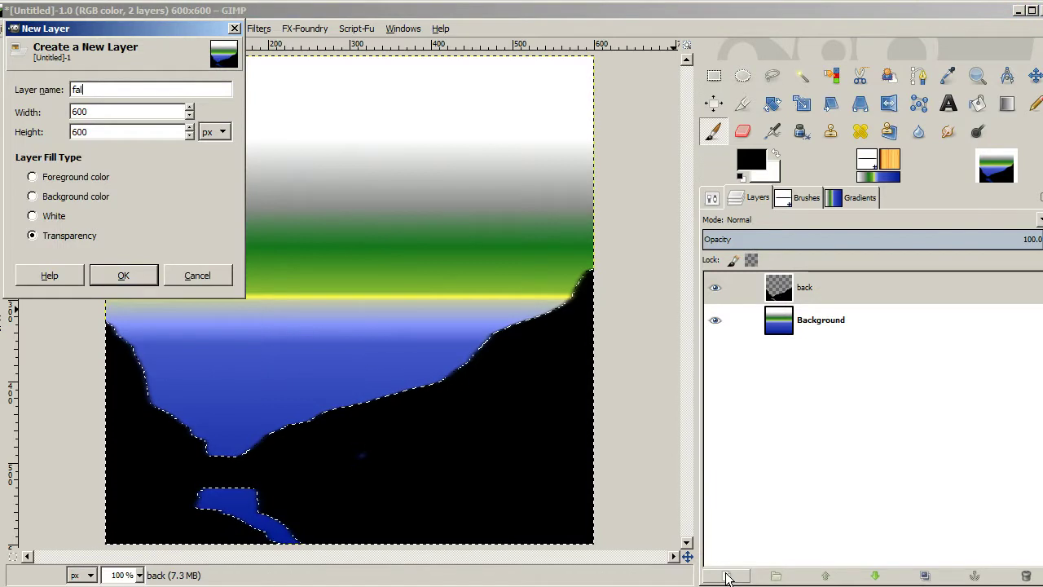
{"action": "type", "text": "l"}
{"action": "key", "text": "Return"}
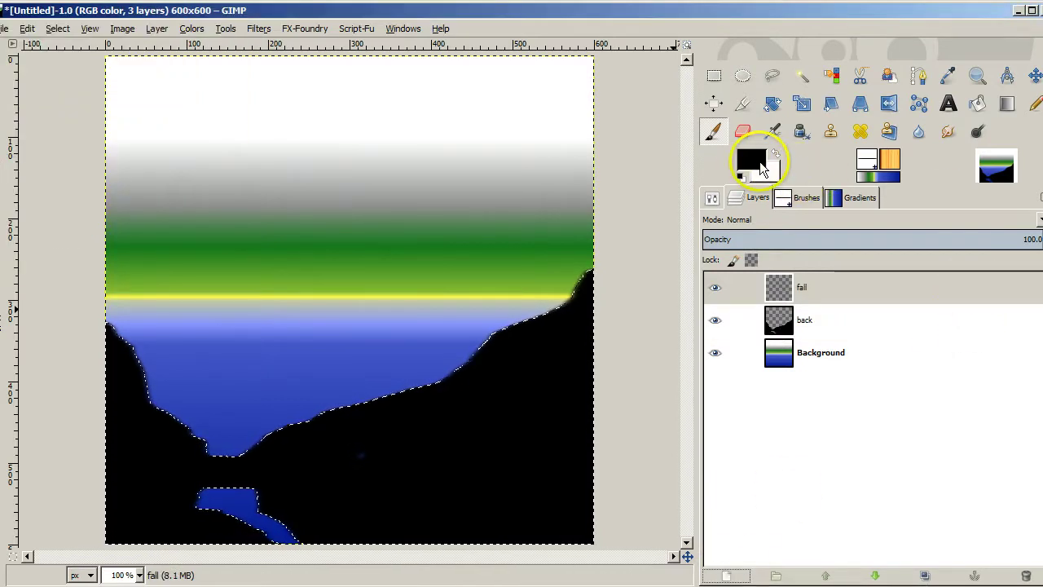
Step: Stamp a short white streak at the pool's base on the fall layer and clear the selection
{"action": "left_click", "coordinate": [775, 159]}
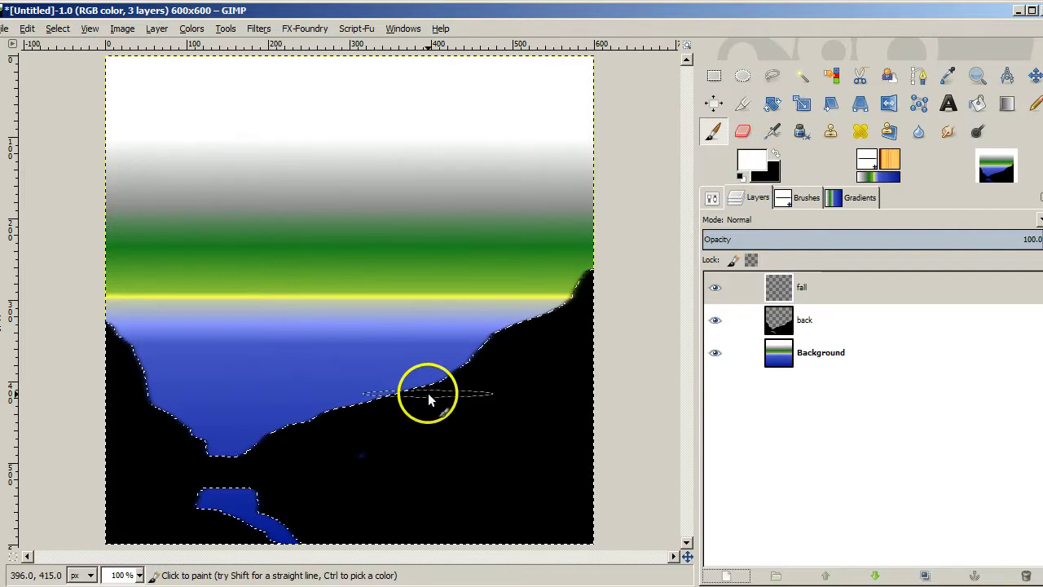
{"action": "left_click_drag", "start_coordinate": [229, 461], "coordinate": [231, 459]}
{"action": "left_click", "coordinate": [230, 458]}
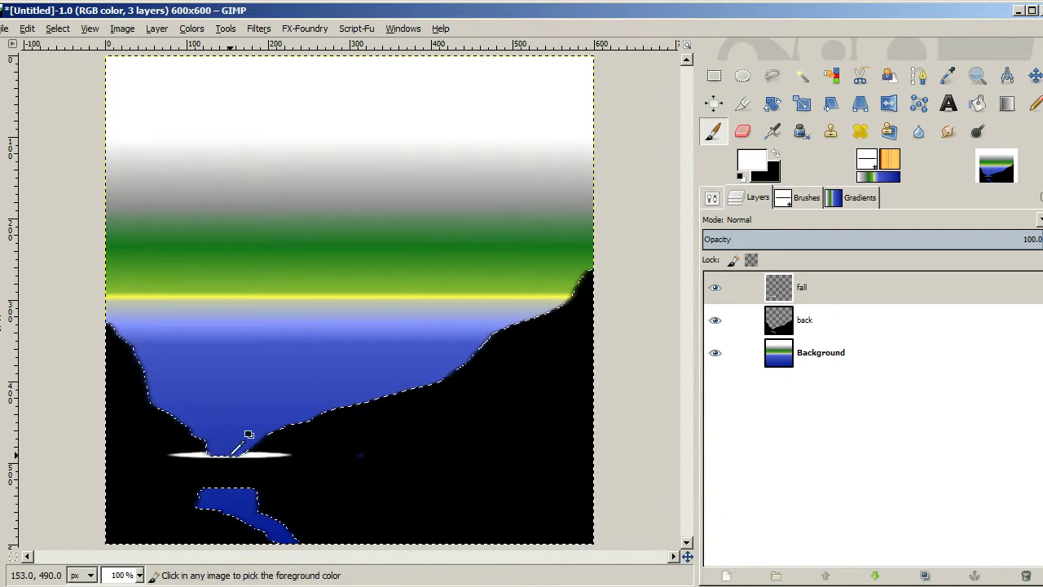
{"action": "key", "text": "ctrl+z"}
{"action": "key", "text": "ctrl"}
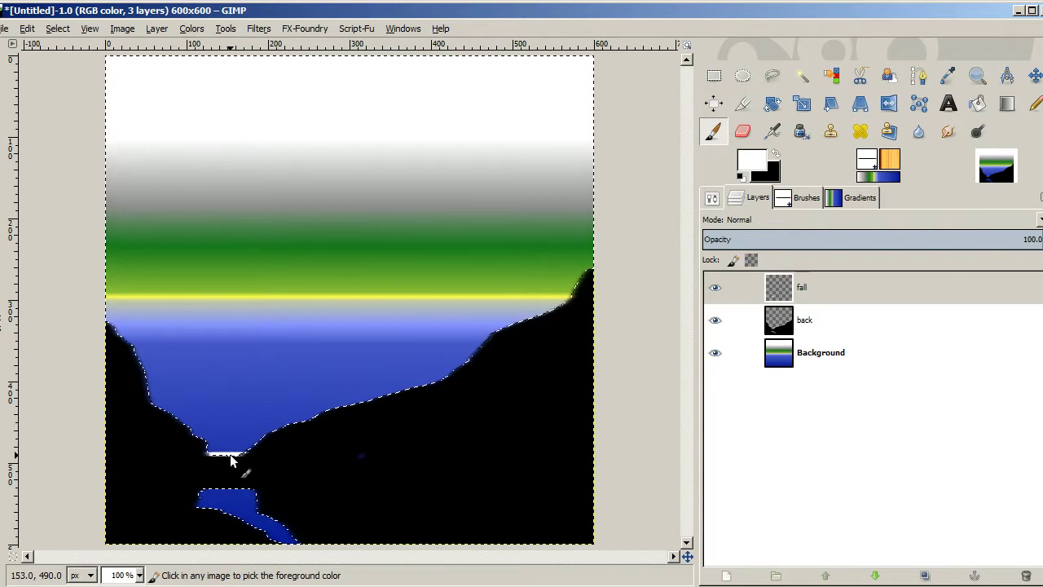
{"action": "key", "text": "ctrl+z"}
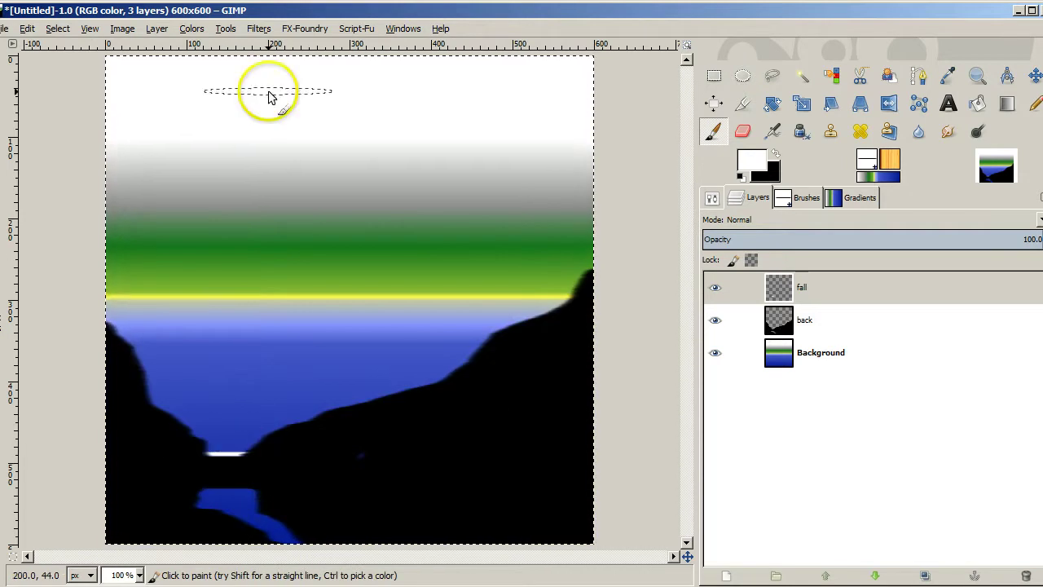
Step: Try rotating the fall layer upright from the Layer menu
{"action": "left_click", "coordinate": [149, 28]}
{"action": "mouse_move", "coordinate": [295, 204]}
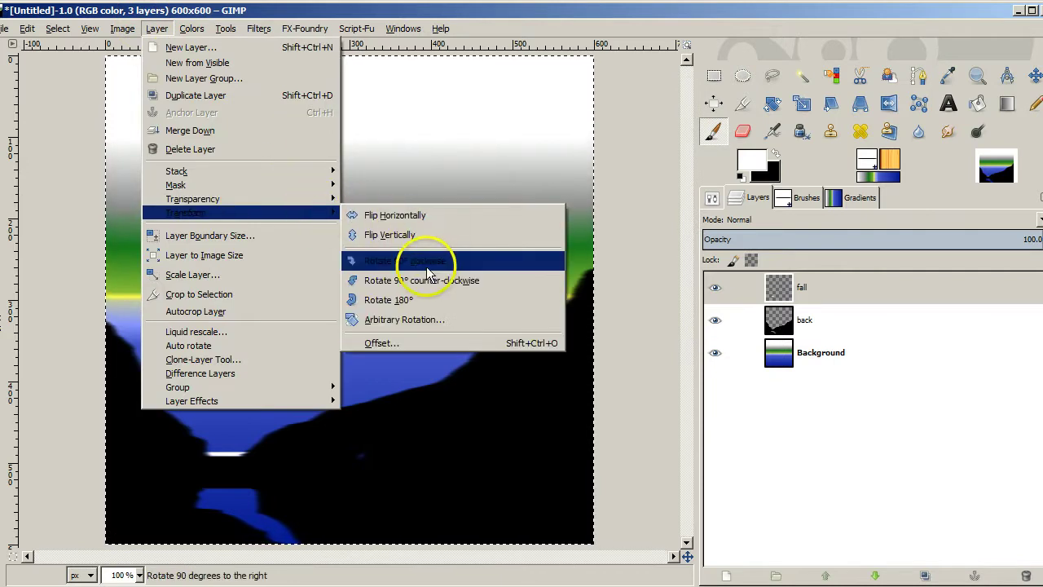
{"action": "left_click", "coordinate": [447, 279]}
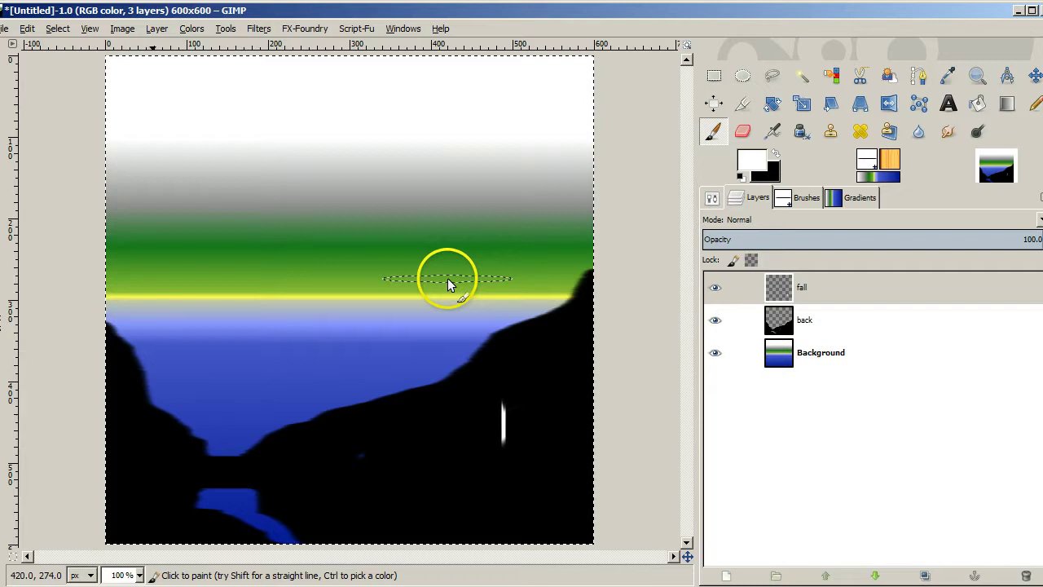
{"action": "left_click_drag", "start_coordinate": [448, 278], "coordinate": [257, 102]}
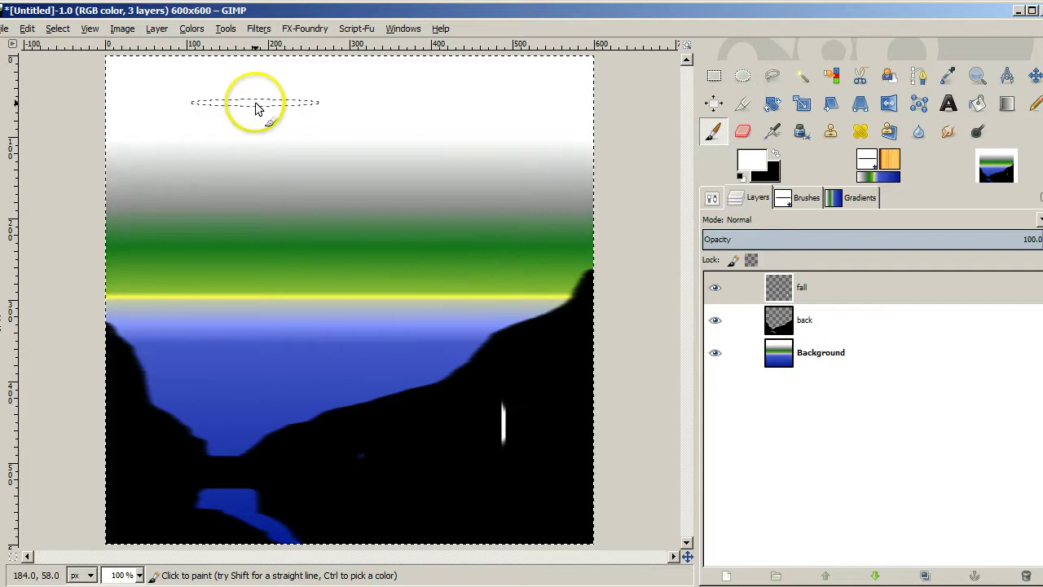
Step: Apply the Wind filter to the fall layer, direction Left, strength 30
{"action": "left_click", "coordinate": [255, 30]}
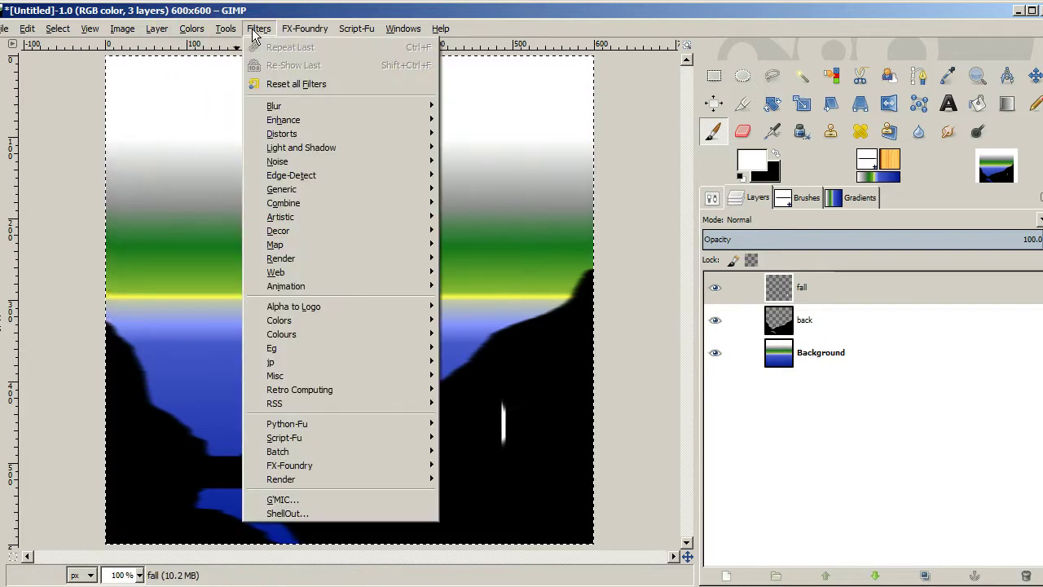
{"action": "mouse_move", "coordinate": [370, 136]}
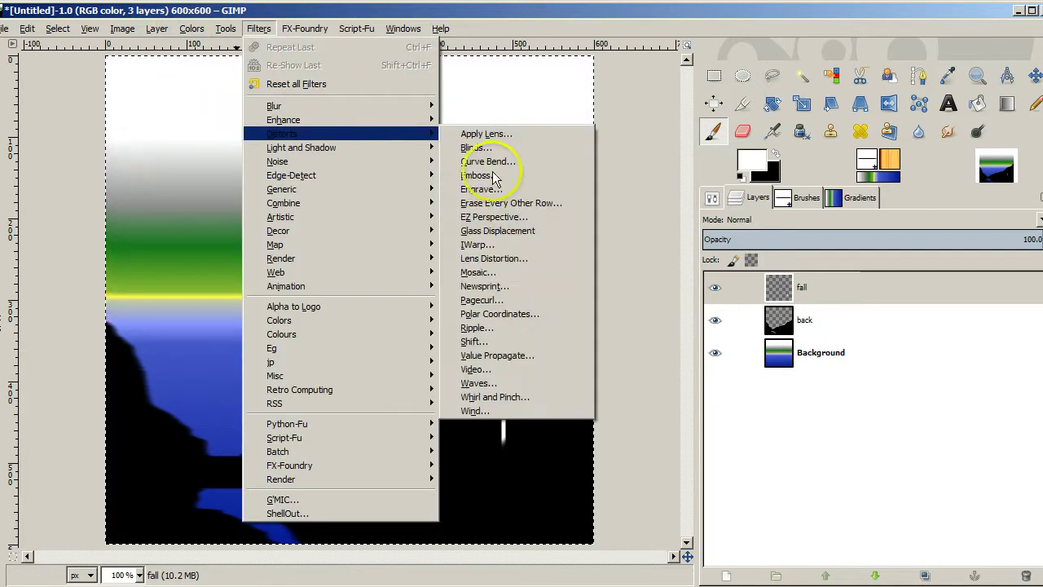
{"action": "left_click", "coordinate": [526, 411]}
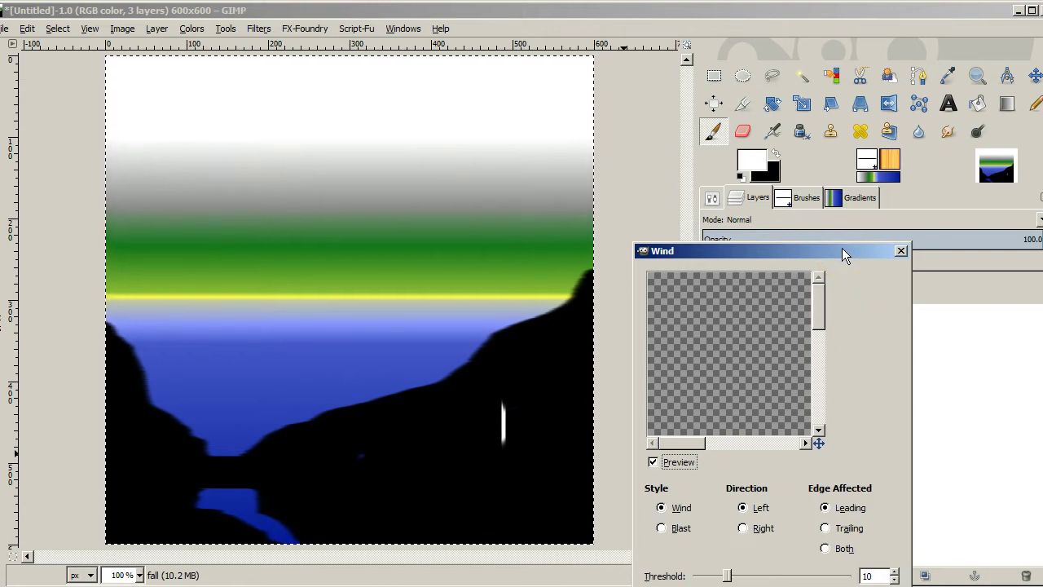
{"action": "left_click_drag", "start_coordinate": [840, 249], "coordinate": [834, 52]}
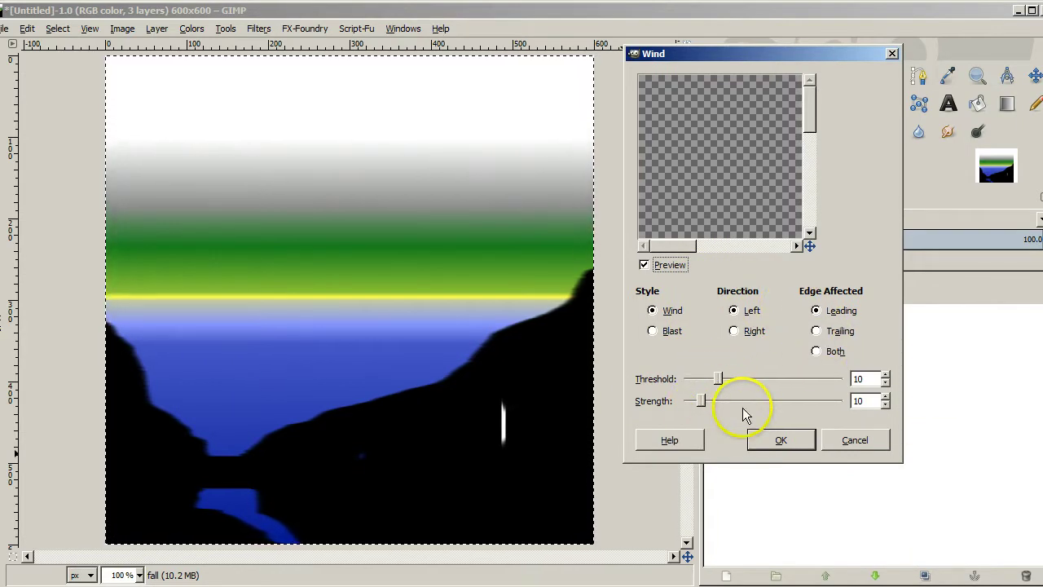
{"action": "left_click", "coordinate": [765, 405]}
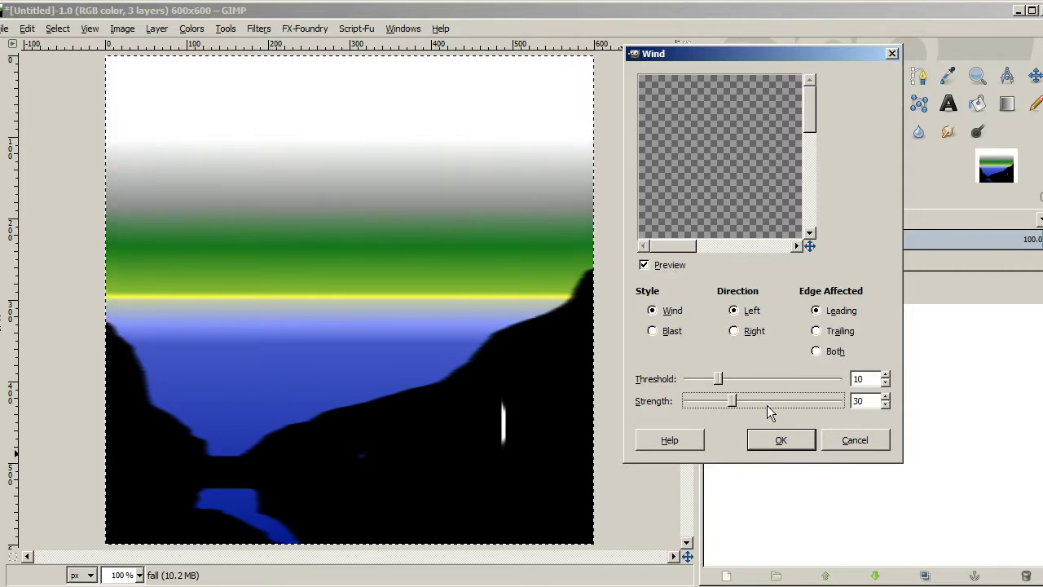
{"action": "left_click", "coordinate": [792, 442]}
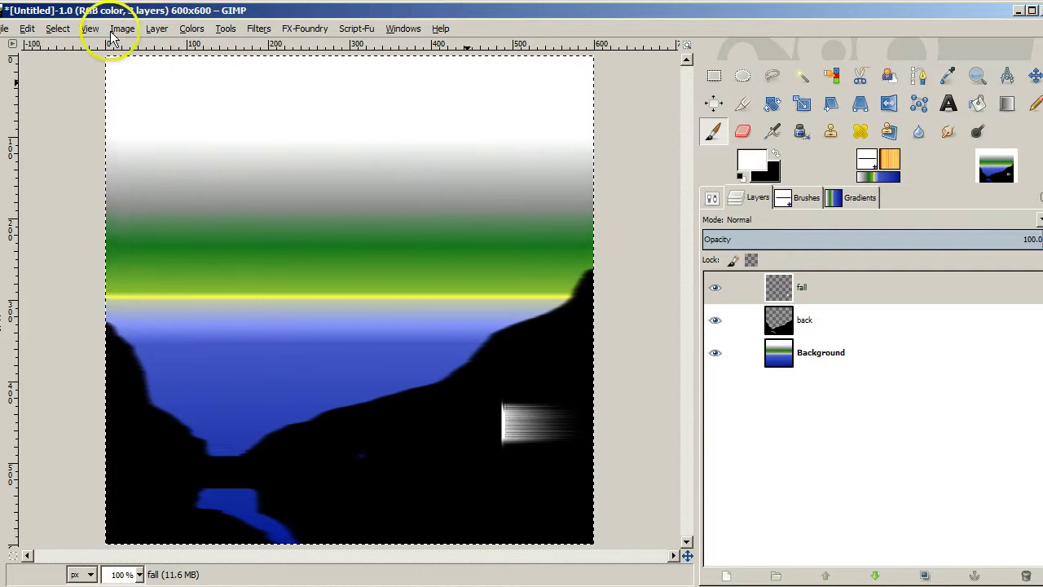
Step: Rotate the fall layer 90° clockwise so the white streaks hang vertically
{"action": "left_click", "coordinate": [152, 29]}
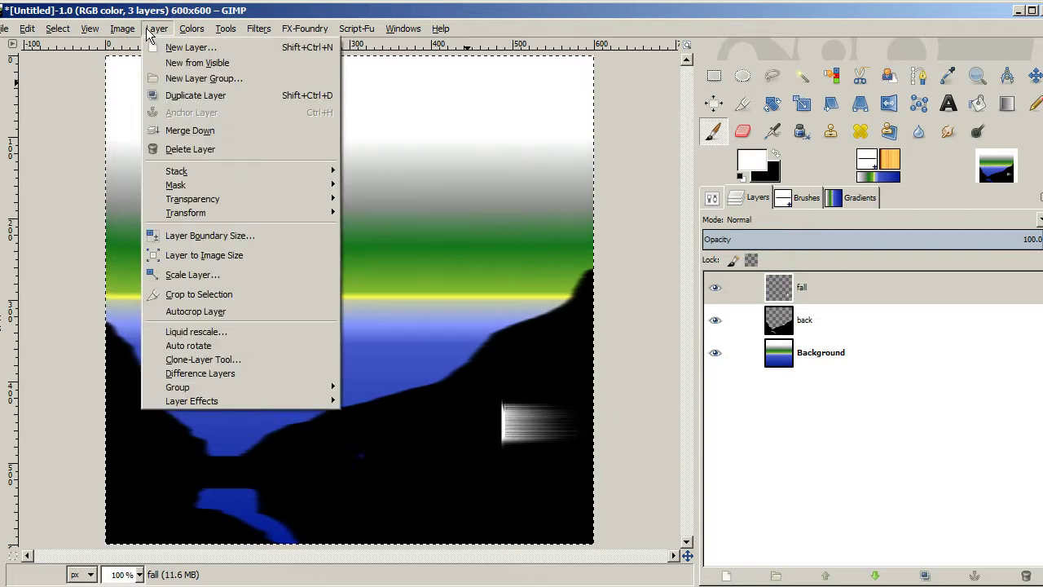
{"action": "mouse_move", "coordinate": [308, 213]}
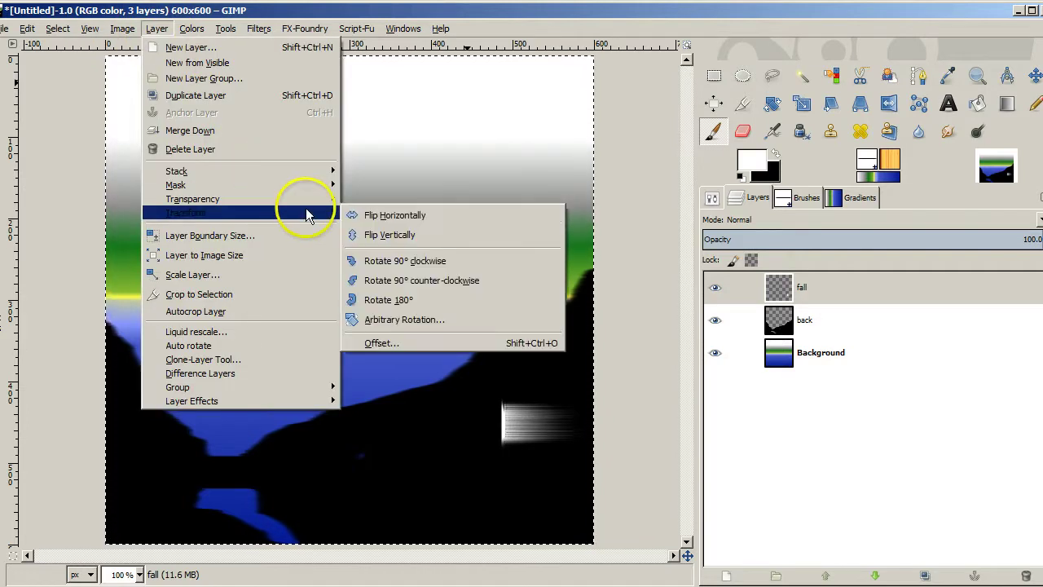
{"action": "left_click", "coordinate": [392, 262]}
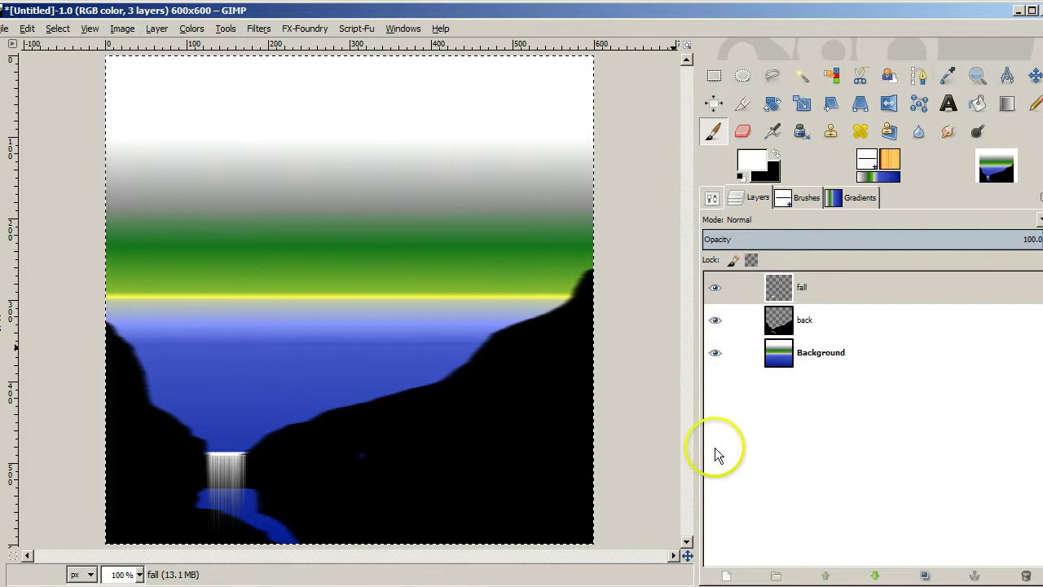
Step: Create a transparent layer named foam on top of the stack
{"action": "left_click", "coordinate": [727, 575]}
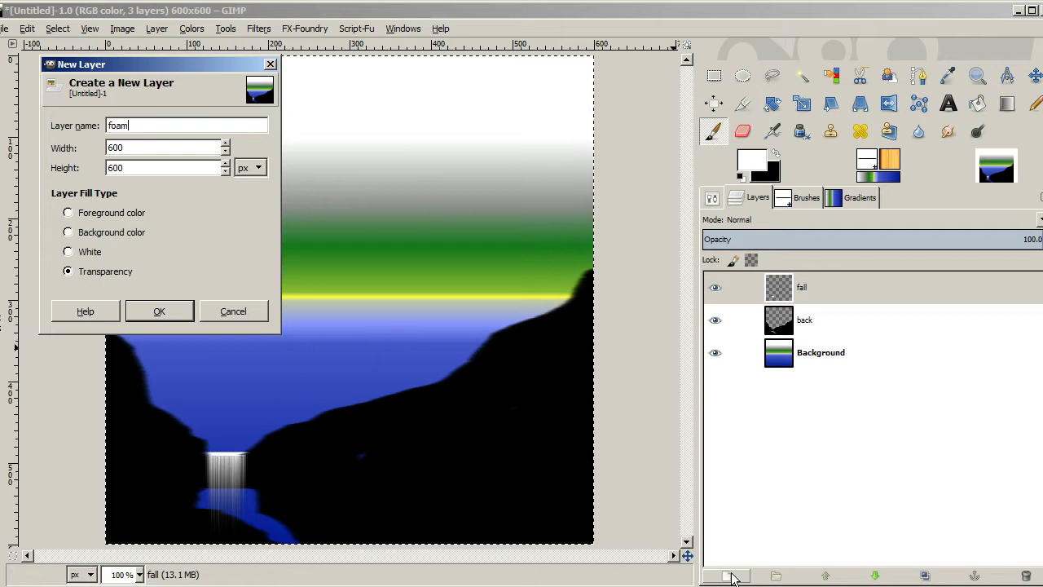
{"action": "key", "text": "Return"}
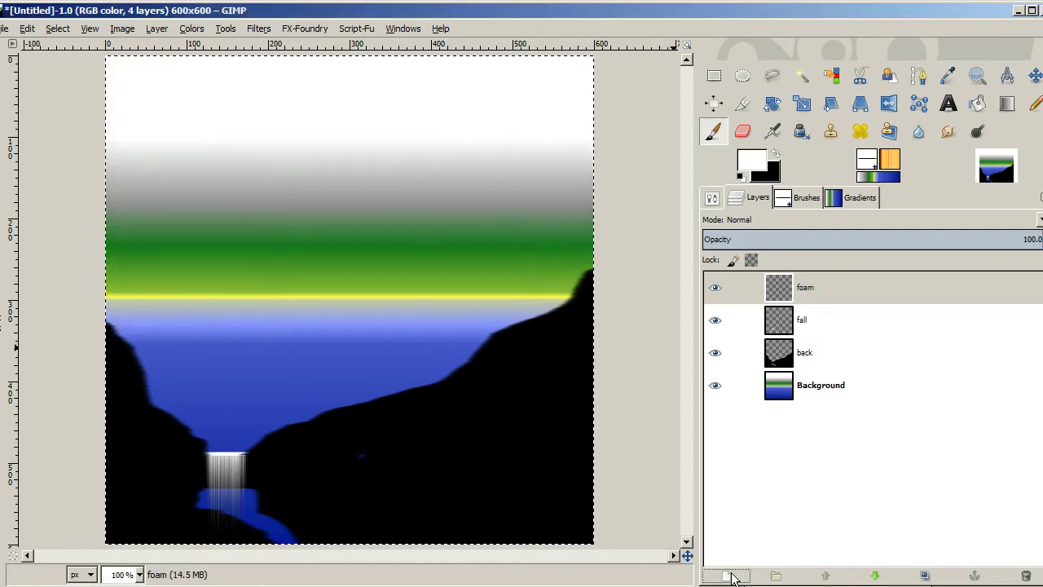
Step: Switch the paintbrush to the A - 3 Smoke brush and shrink its size from 161 to 16.80
{"action": "left_click", "coordinate": [801, 201]}
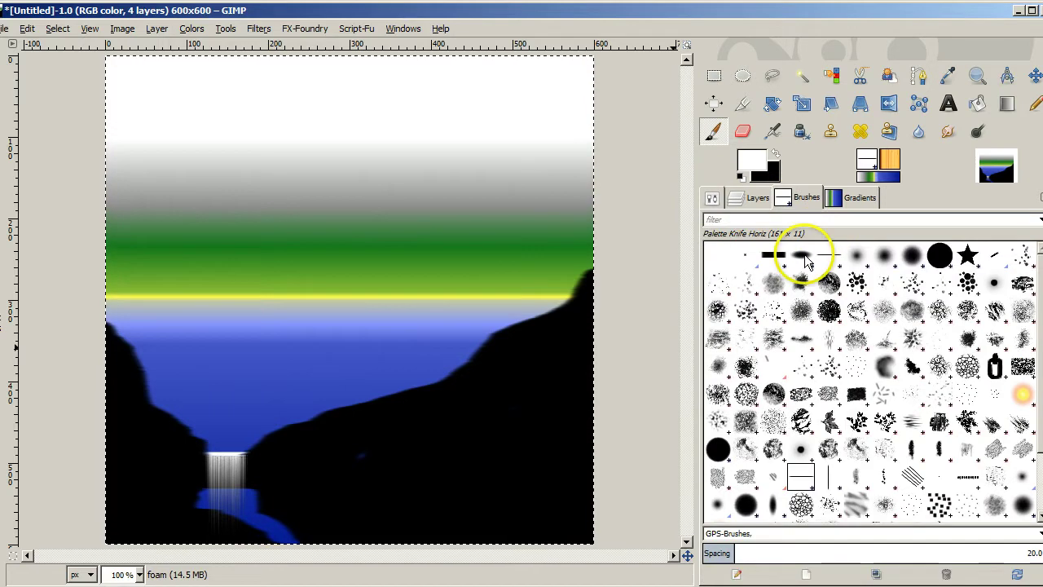
{"action": "left_click", "coordinate": [774, 286]}
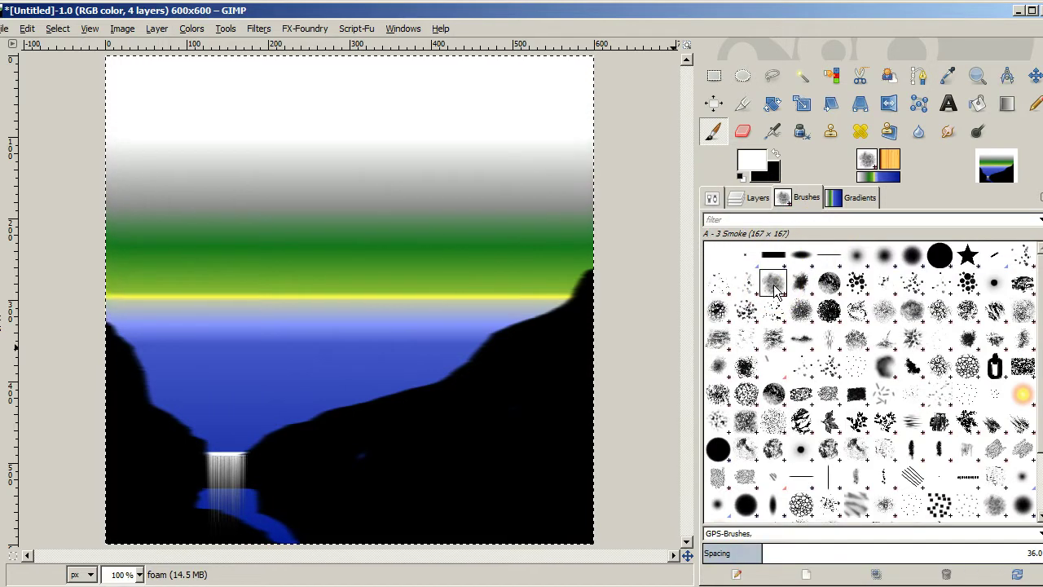
{"action": "left_click", "coordinate": [714, 199]}
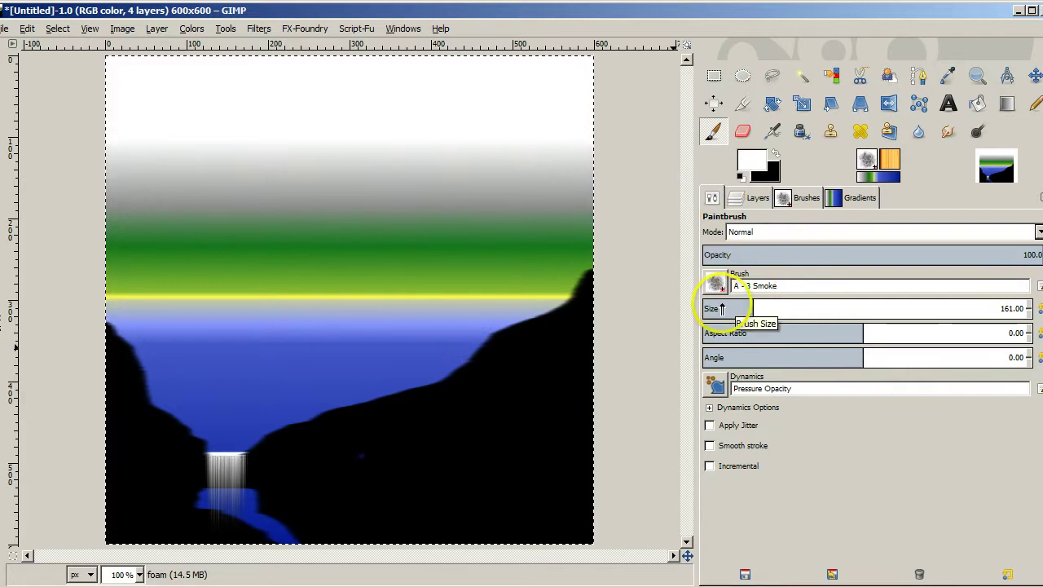
{"action": "left_click_drag", "start_coordinate": [722, 308], "coordinate": [709, 303]}
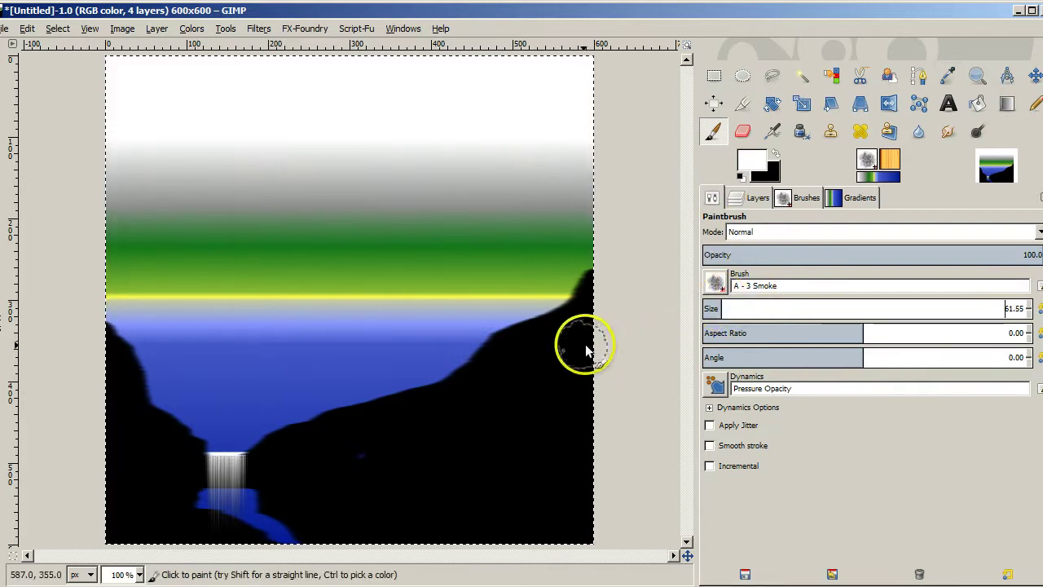
{"action": "left_click", "coordinate": [711, 308]}
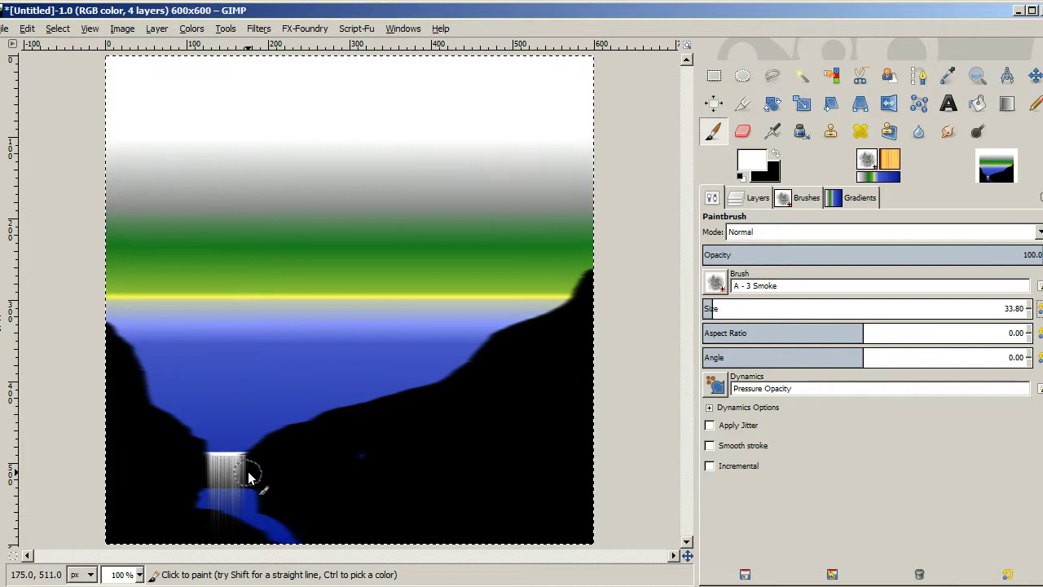
{"action": "key", "text": "bracketleft"}
{"action": "key", "text": "bracketleft"}
{"action": "key", "text": "bracketleft"}
{"action": "key", "text": "bracketleft"}
{"action": "key", "text": "bracketleft"}
{"action": "key", "text": "bracketleft"}
{"action": "key", "text": "bracketleft"}
{"action": "key", "text": "bracketleft"}
{"action": "key", "text": "bracketleft"}
{"action": "key", "text": "bracketleft"}
{"action": "key", "text": "bracketleft"}
{"action": "key", "text": "bracketleft"}
{"action": "key", "text": "bracketleft"}
{"action": "key", "text": "bracketleft"}
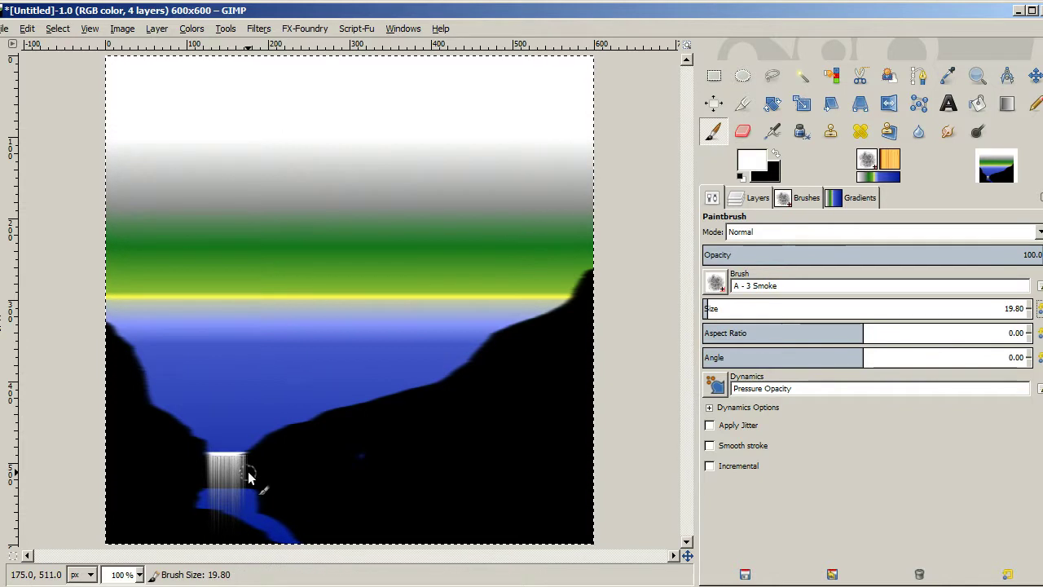
{"action": "key", "text": "bracketleft"}
{"action": "key", "text": "bracketleft"}
{"action": "key", "text": "bracketleft"}
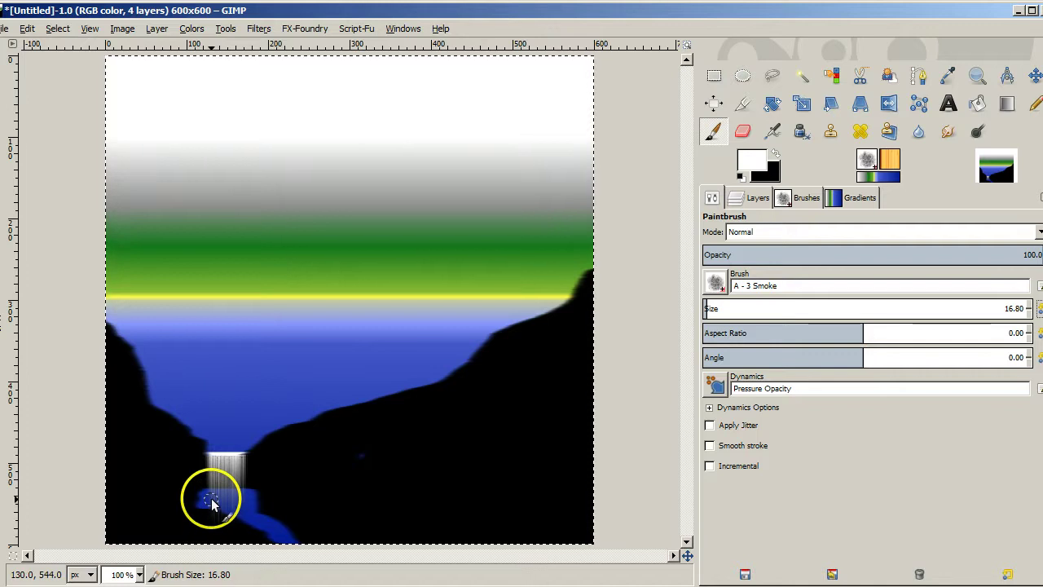
Step: Dab and drag white smoky foam rightward across the pool just below the waterfall
{"action": "left_click_drag", "start_coordinate": [211, 503], "coordinate": [217, 508]}
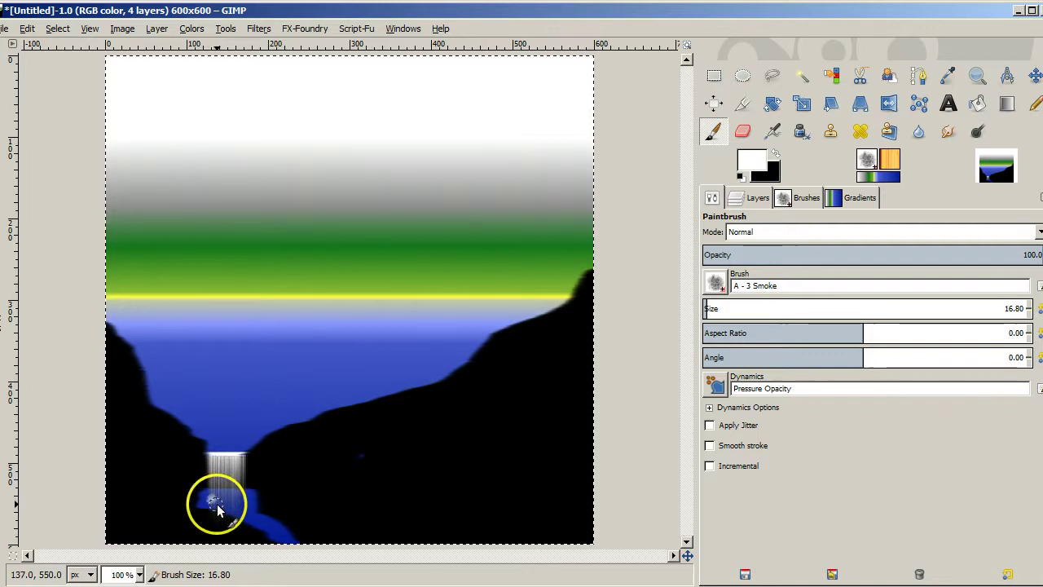
{"action": "left_click", "coordinate": [223, 503]}
{"action": "left_click", "coordinate": [225, 505]}
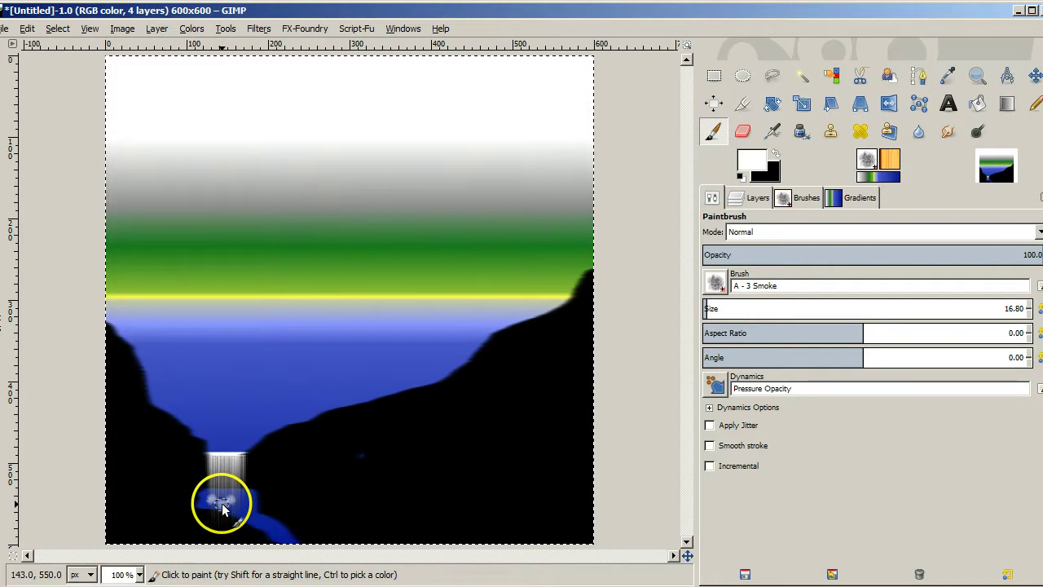
{"action": "left_click_drag", "start_coordinate": [222, 504], "coordinate": [242, 506]}
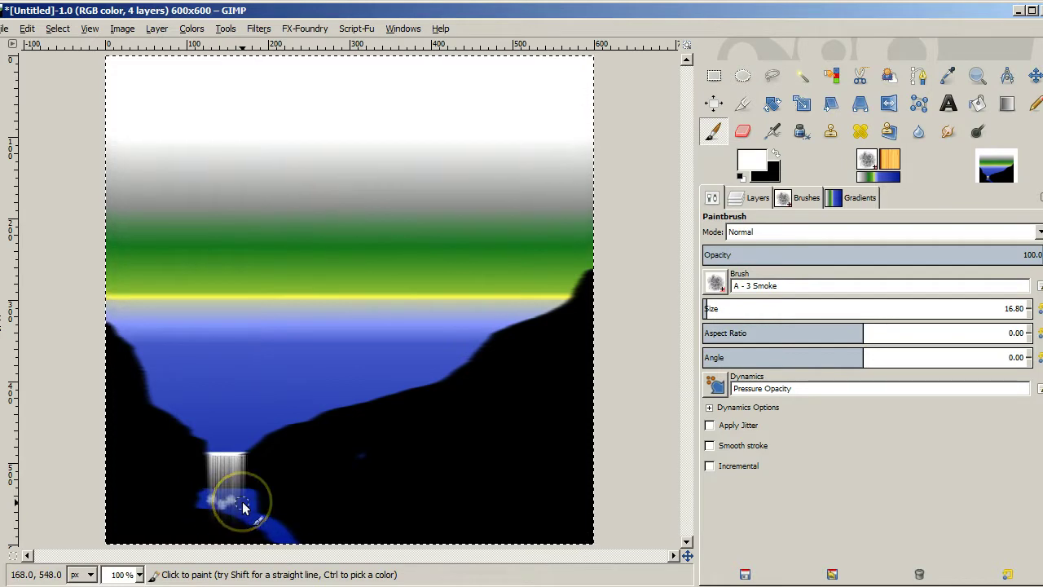
{"action": "left_click", "coordinate": [437, 297]}
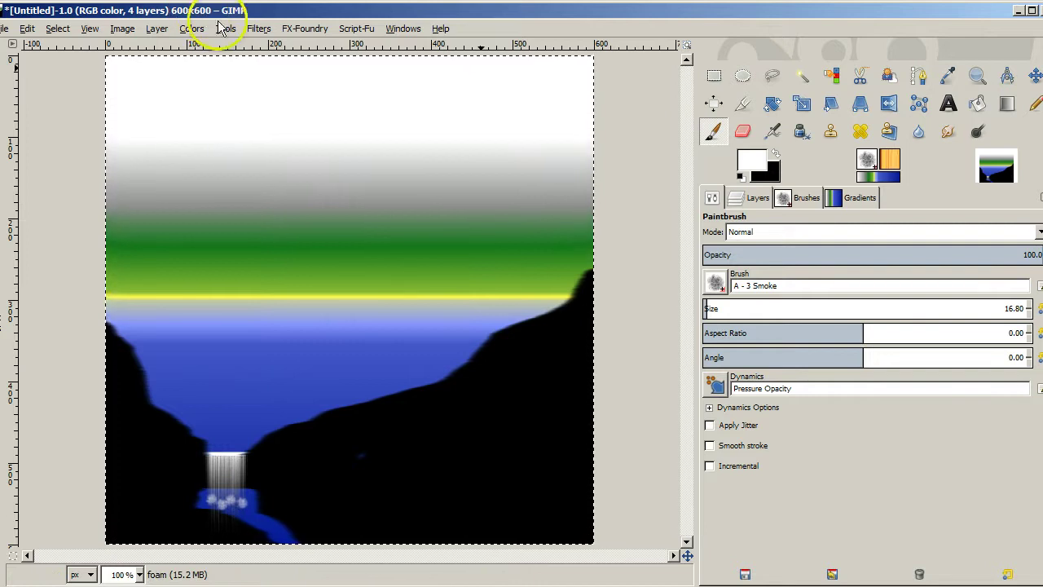
Step: Blur the foam layer with a Gaussian Blur of radius 5.0
{"action": "left_click", "coordinate": [257, 29]}
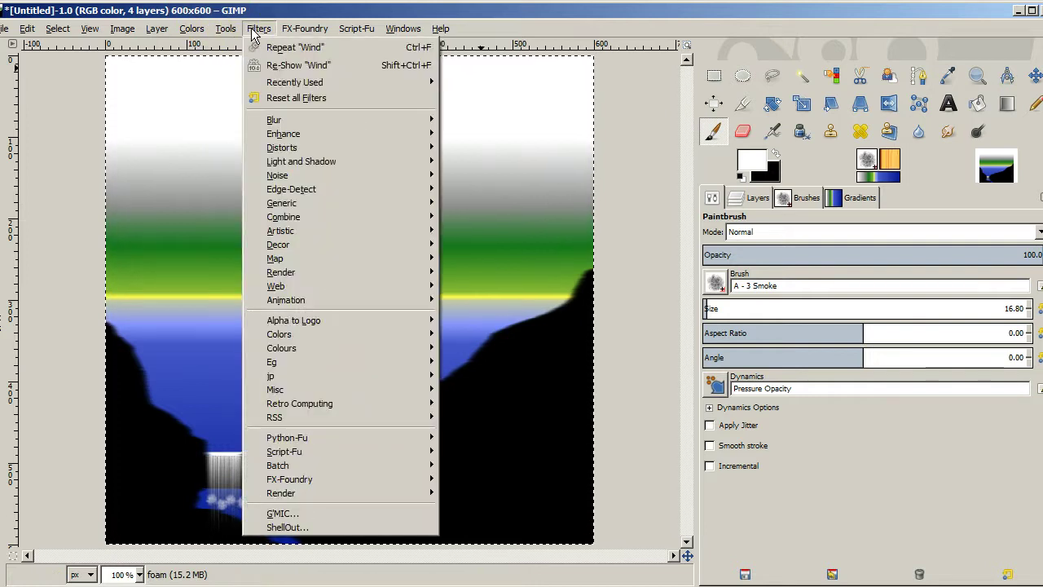
{"action": "mouse_move", "coordinate": [341, 120]}
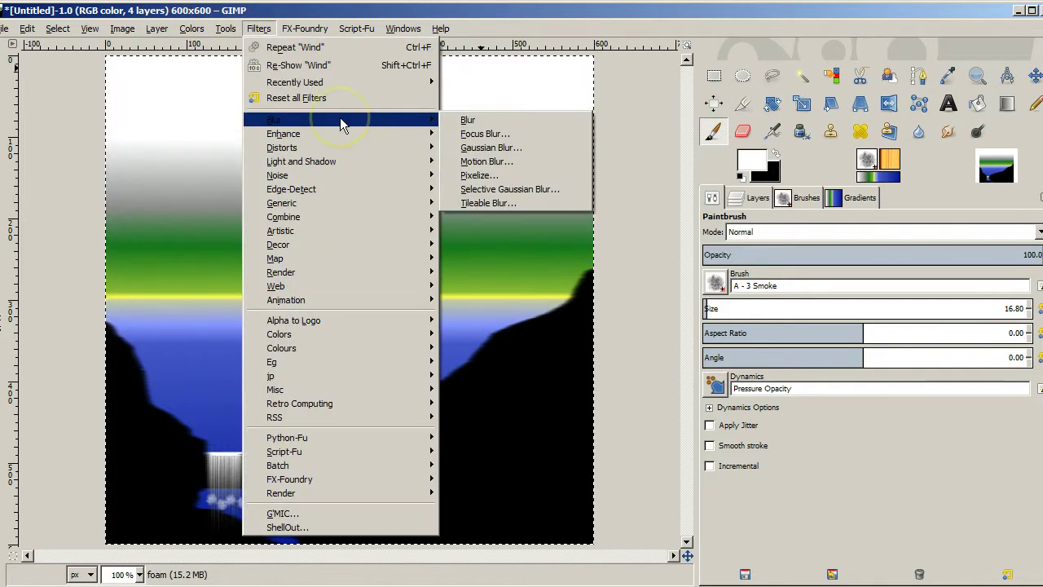
{"action": "left_click", "coordinate": [493, 146]}
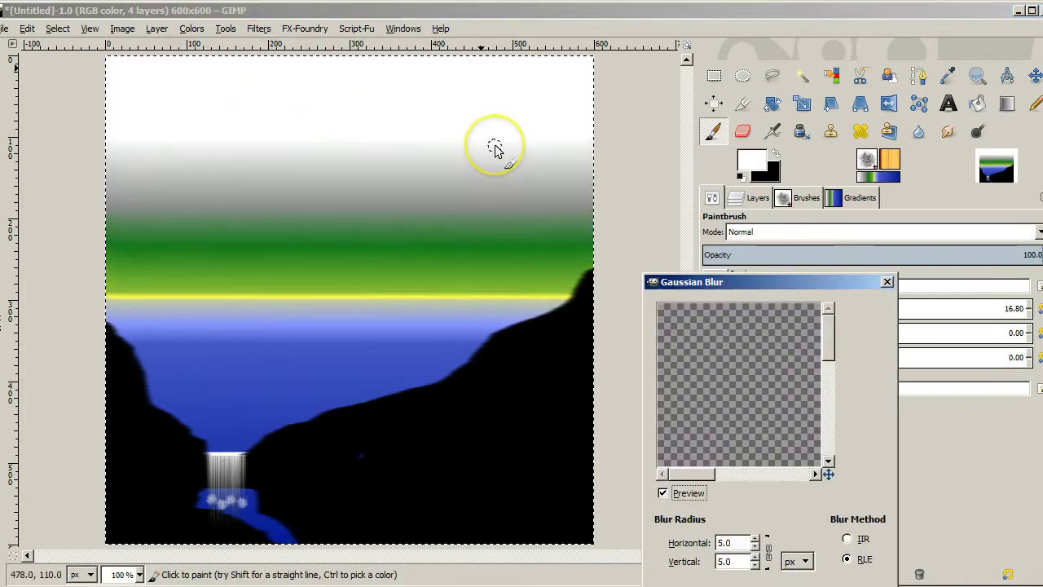
{"action": "key", "text": "Return"}
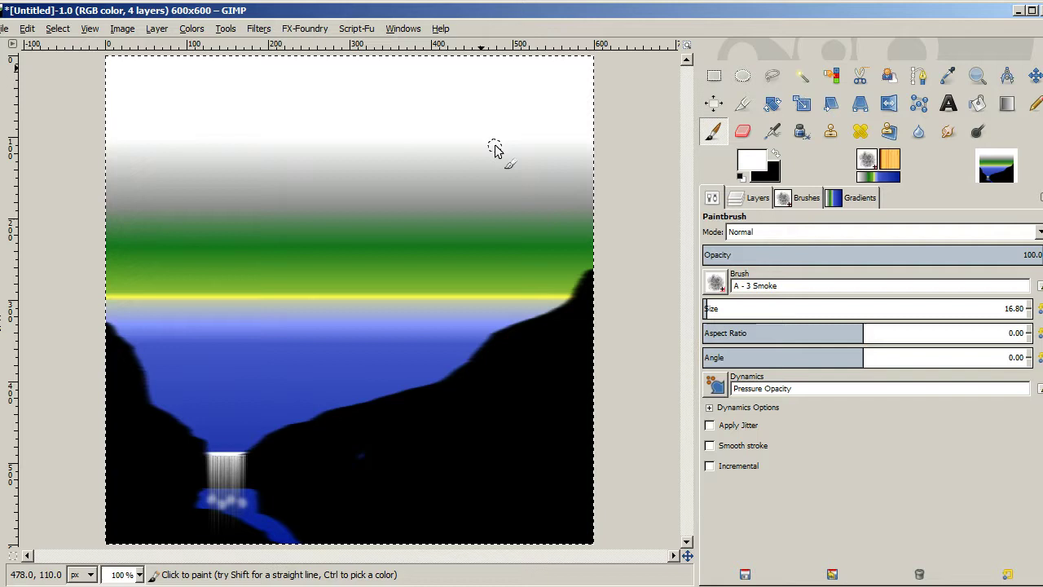
{"action": "mouse_move", "coordinate": [513, 160]}
{"action": "left_mouse_down"}
{"action": "mouse_move", "coordinate": [638, 221]}
{"action": "mouse_move", "coordinate": [788, 197]}
{"action": "mouse_move", "coordinate": [750, 200]}
{"action": "left_mouse_up"}
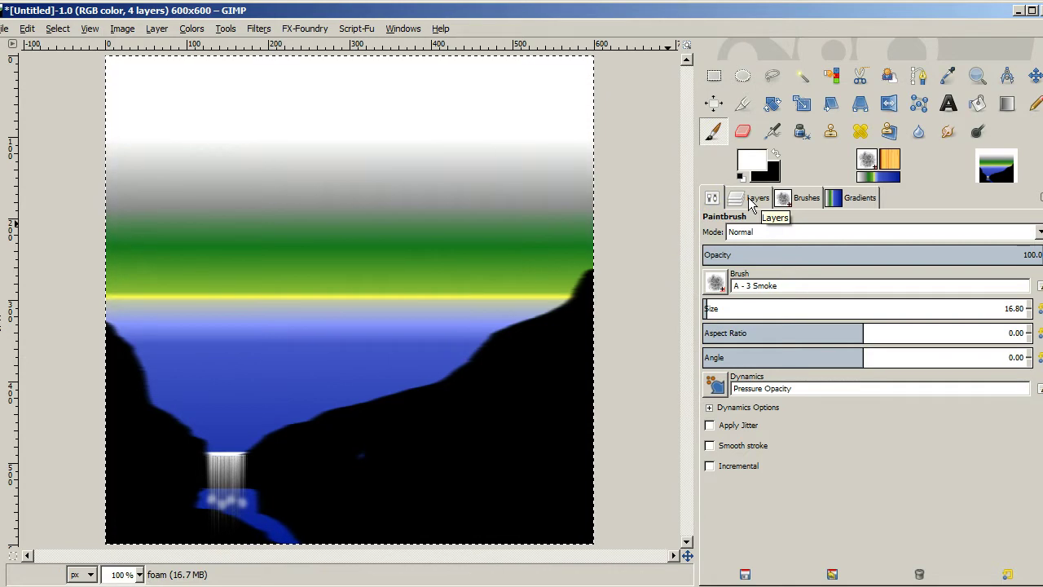
{"action": "left_click", "coordinate": [751, 201]}
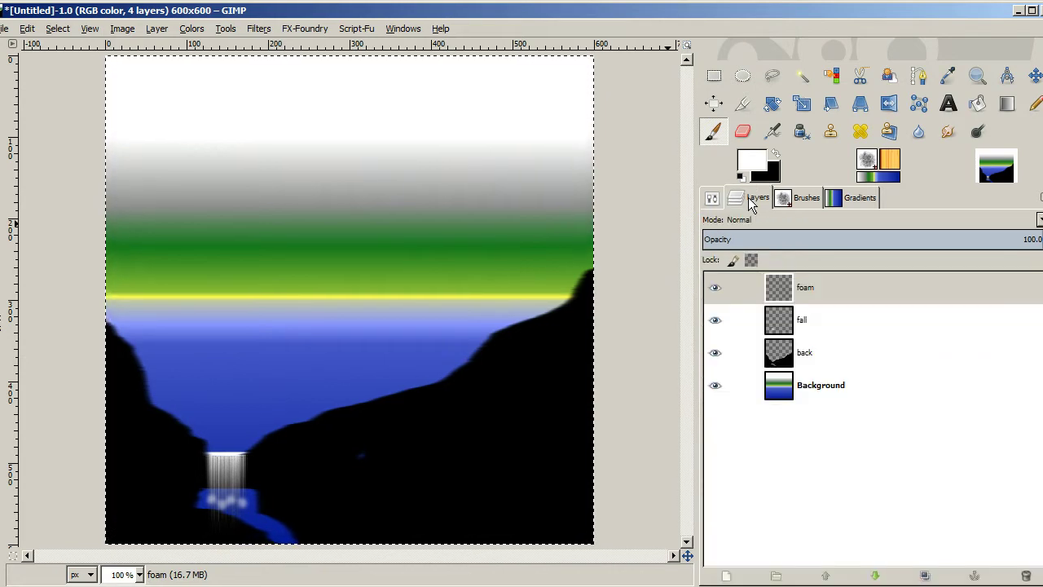
{"action": "left_click", "coordinate": [728, 577]}
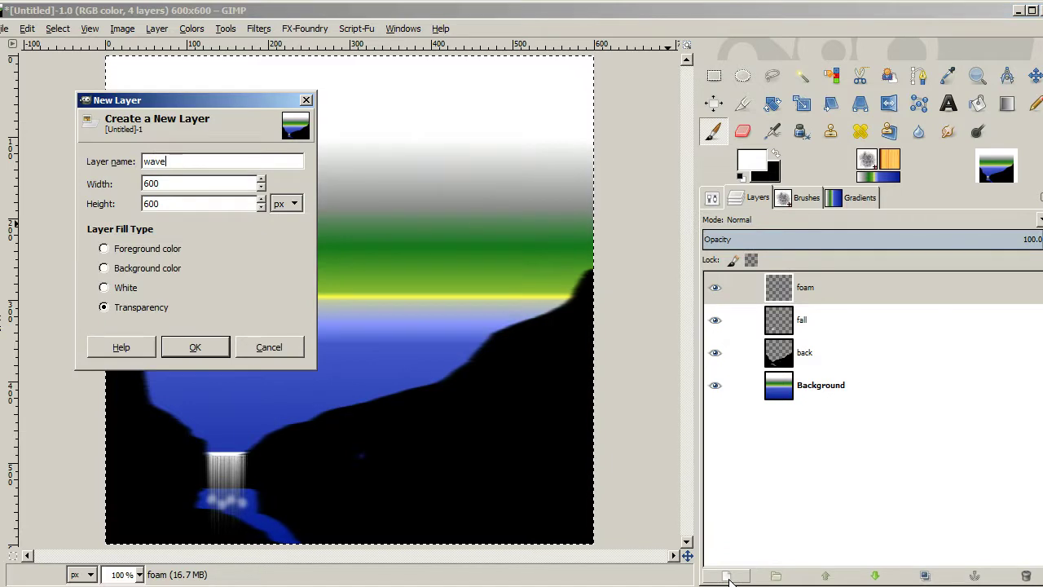
{"action": "key", "text": "Return"}
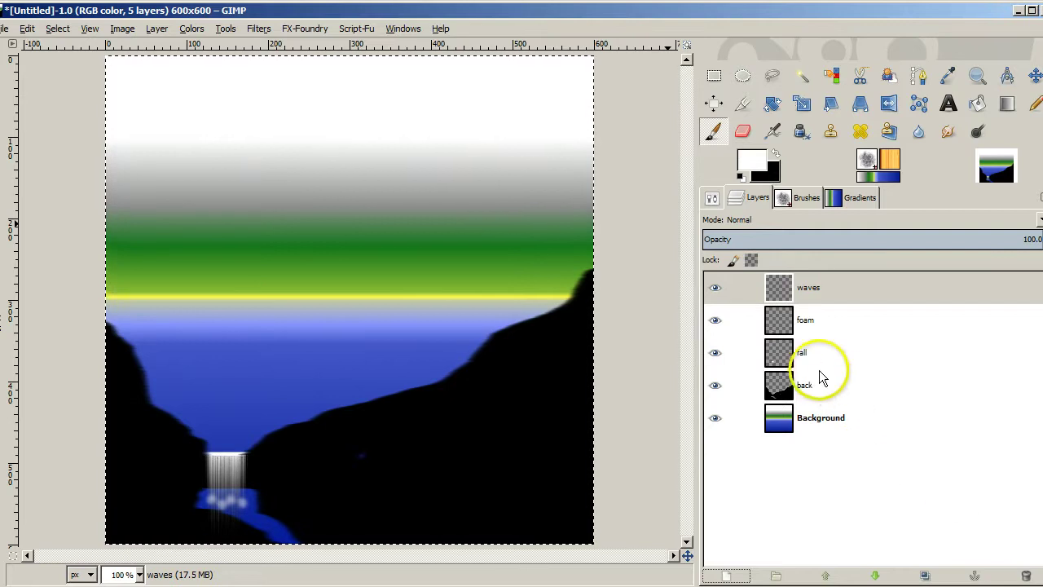
Step: Select the back layer and use Alpha to Selection to reselect the enclosed water area
{"action": "left_click", "coordinate": [818, 388]}
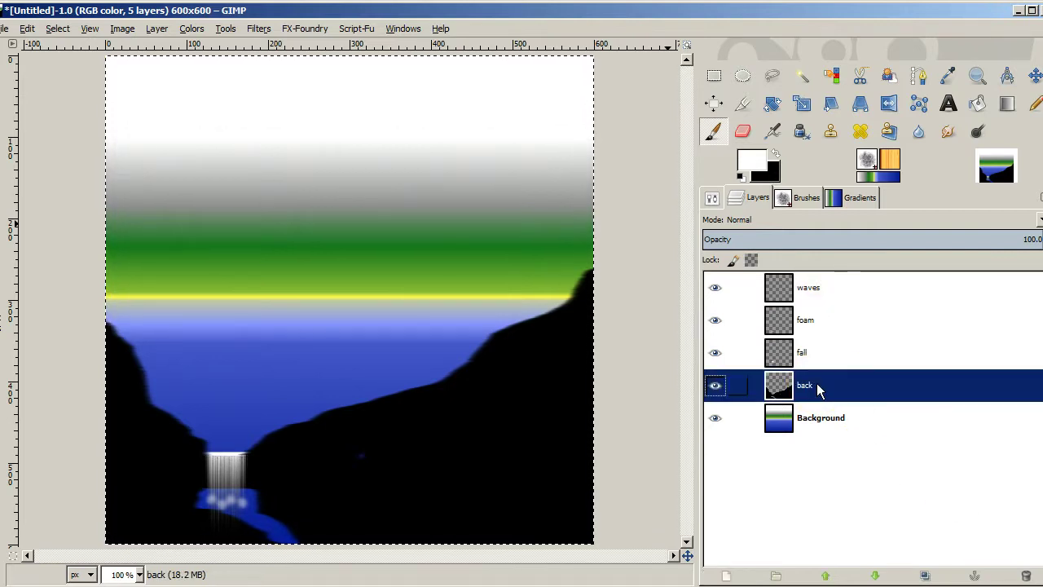
{"action": "left_click", "coordinate": [818, 389], "text": "alt"}
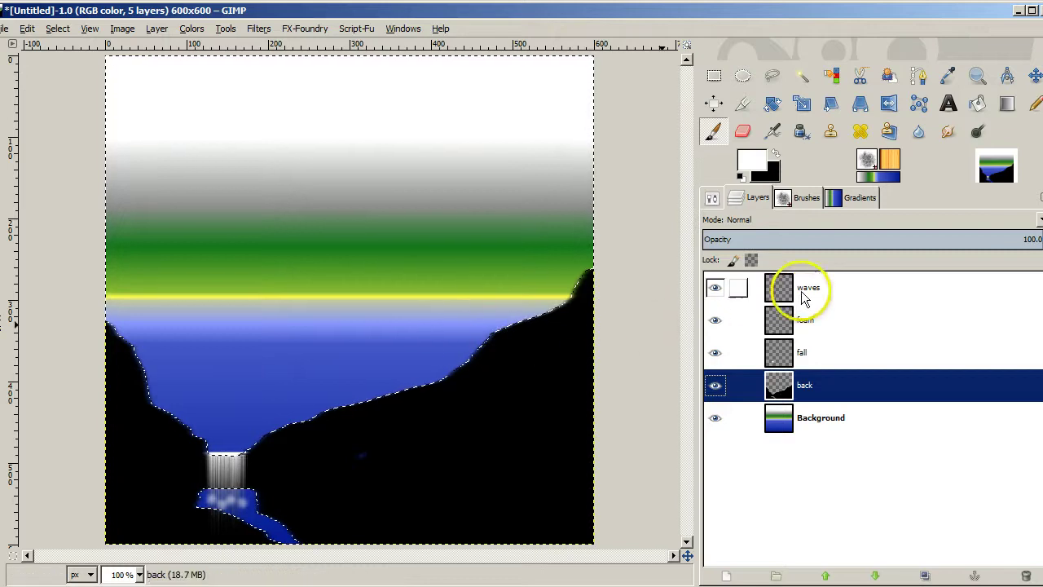
Step: Switch the paintbrush to the 2. Block 03 brush with size 41.36
{"action": "left_click", "coordinate": [802, 200]}
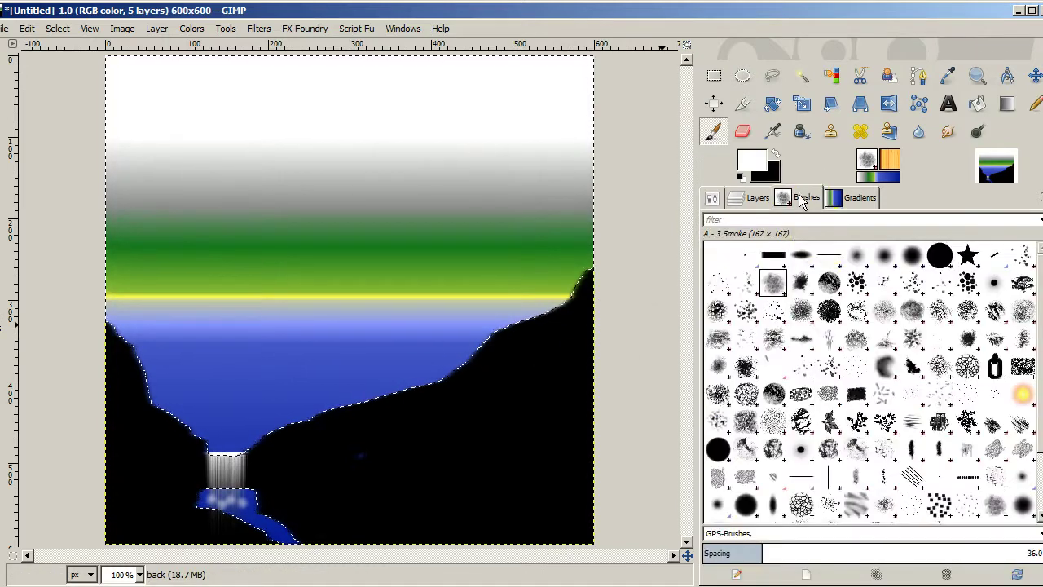
{"action": "left_click", "coordinate": [827, 257]}
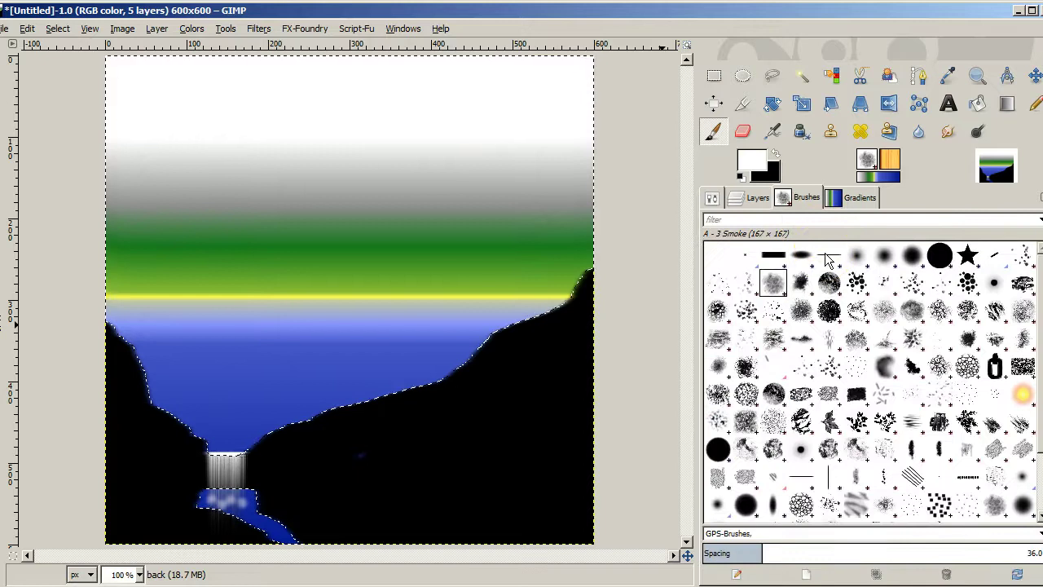
{"action": "left_click", "coordinate": [712, 199]}
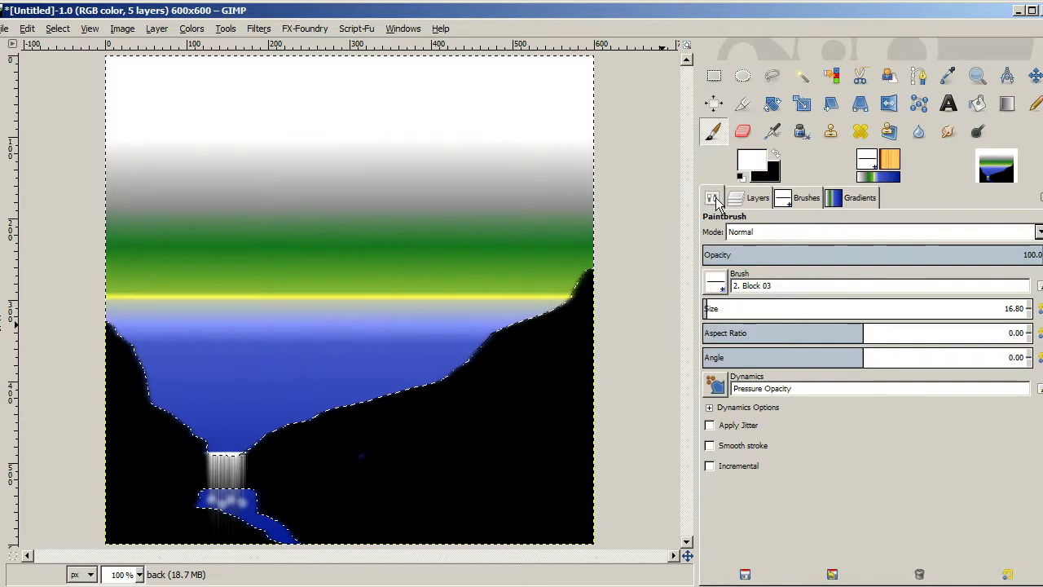
{"action": "left_click", "coordinate": [706, 211]}
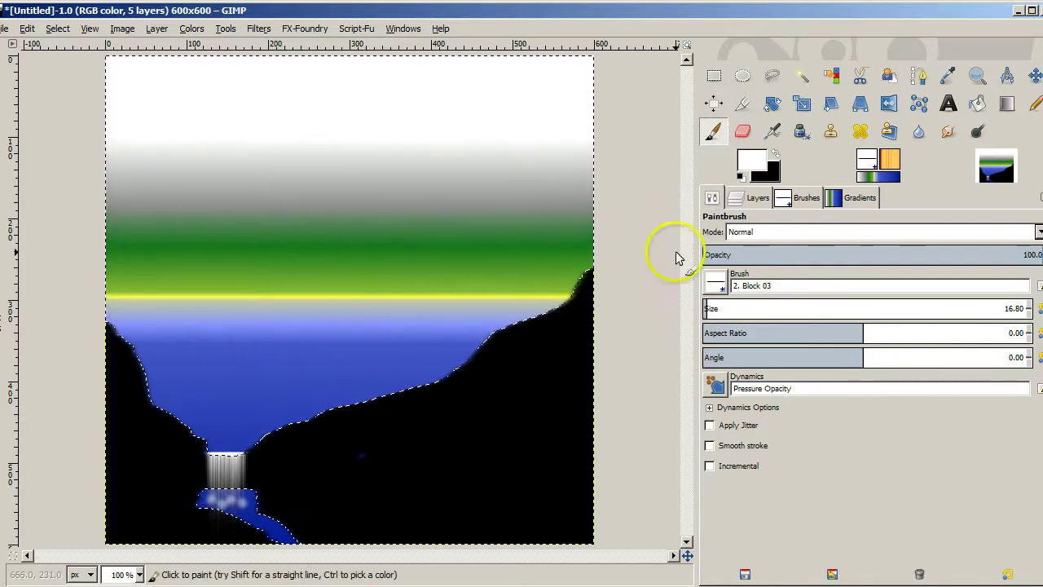
{"action": "left_click", "coordinate": [713, 307]}
{"action": "type", "text": "41.36"}
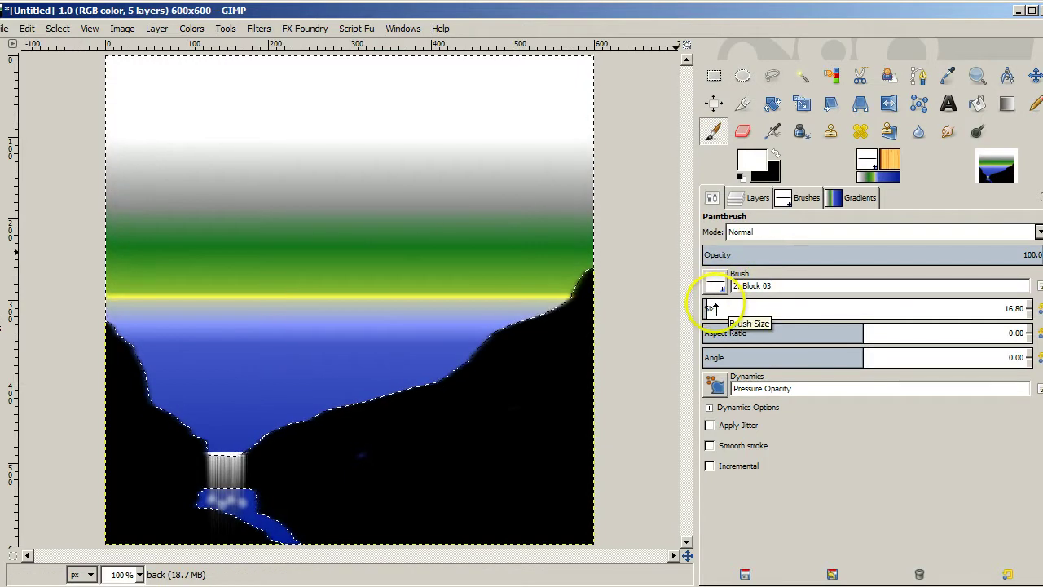
{"action": "key", "text": "Return"}
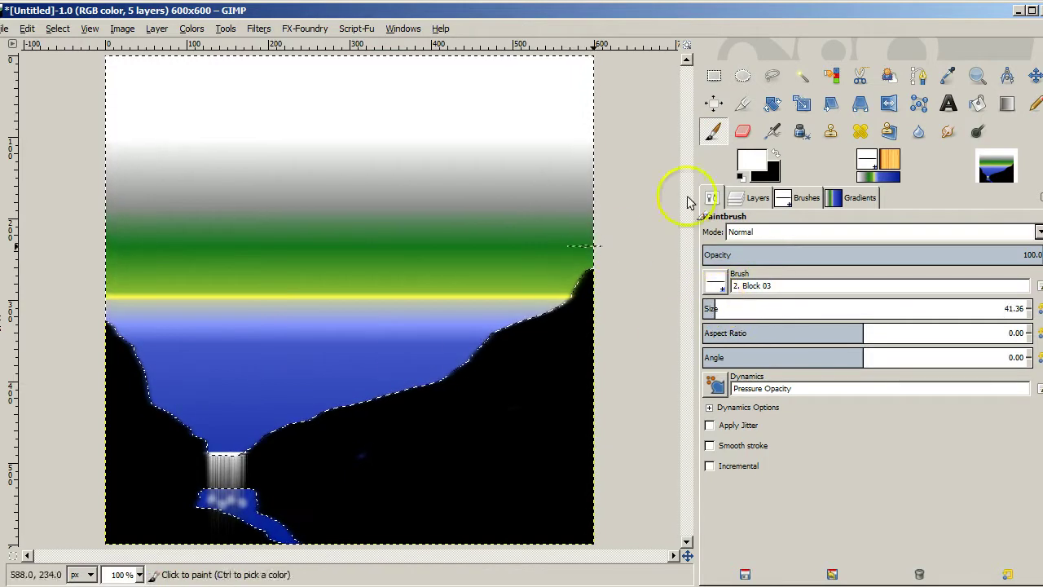
{"action": "left_click", "coordinate": [750, 199]}
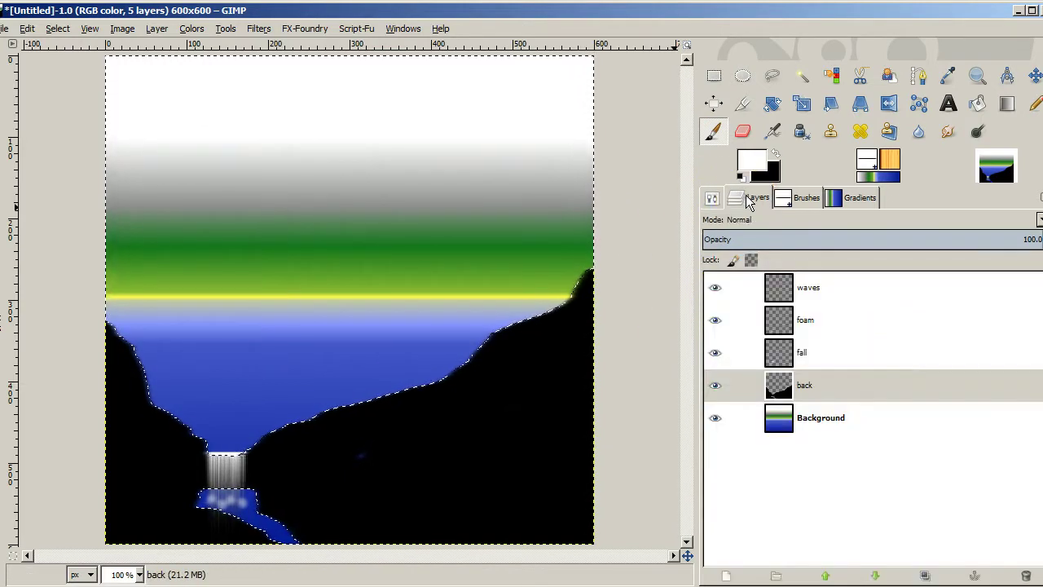
Step: On the waves layer, dab white wave streaks near the waterfall and the pool's left side
{"action": "left_click", "coordinate": [833, 290]}
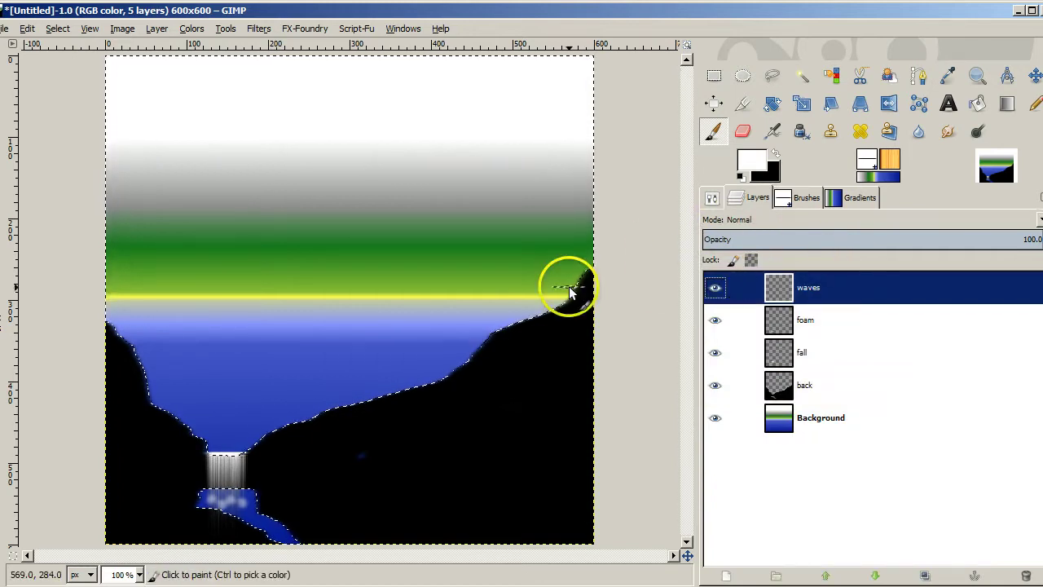
{"action": "left_click", "coordinate": [216, 435]}
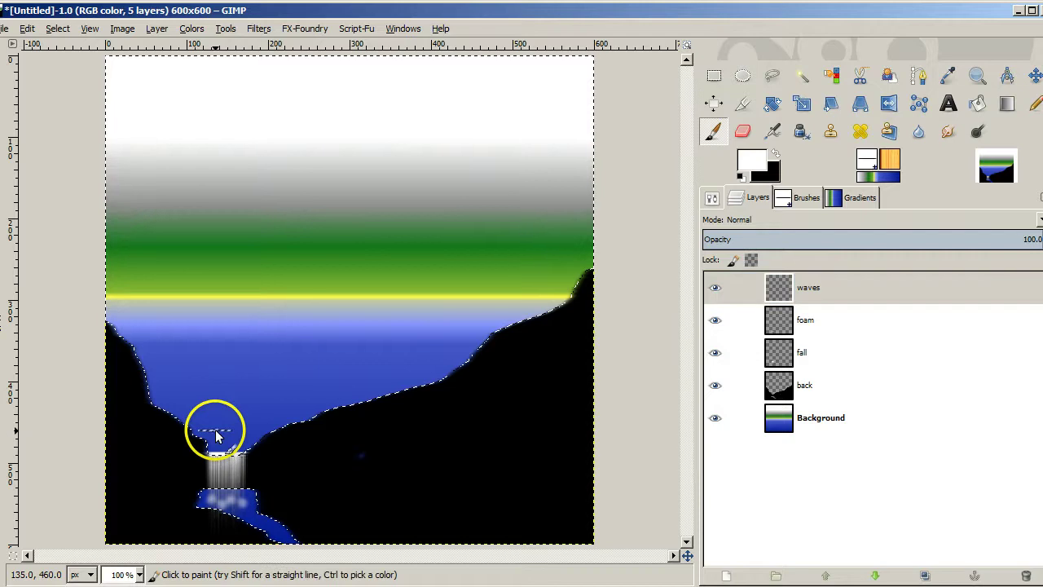
{"action": "left_click", "coordinate": [255, 420]}
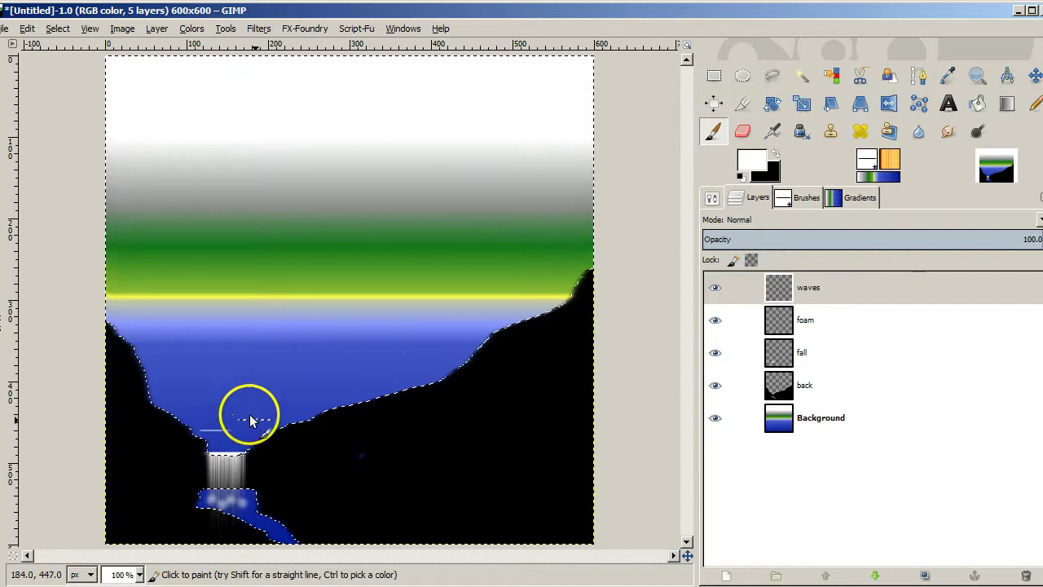
{"action": "left_click", "coordinate": [195, 408]}
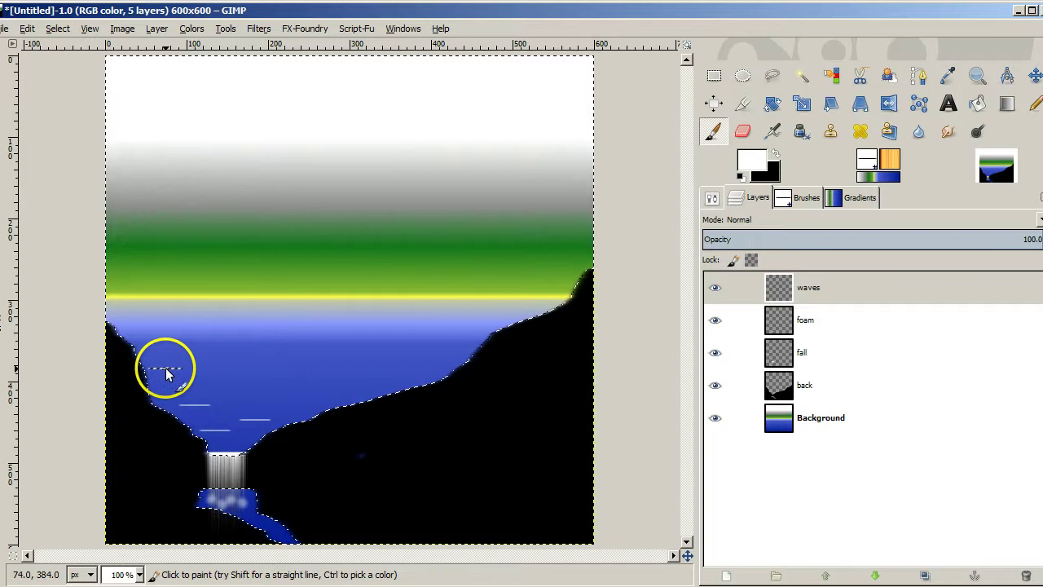
{"action": "left_click", "coordinate": [166, 369]}
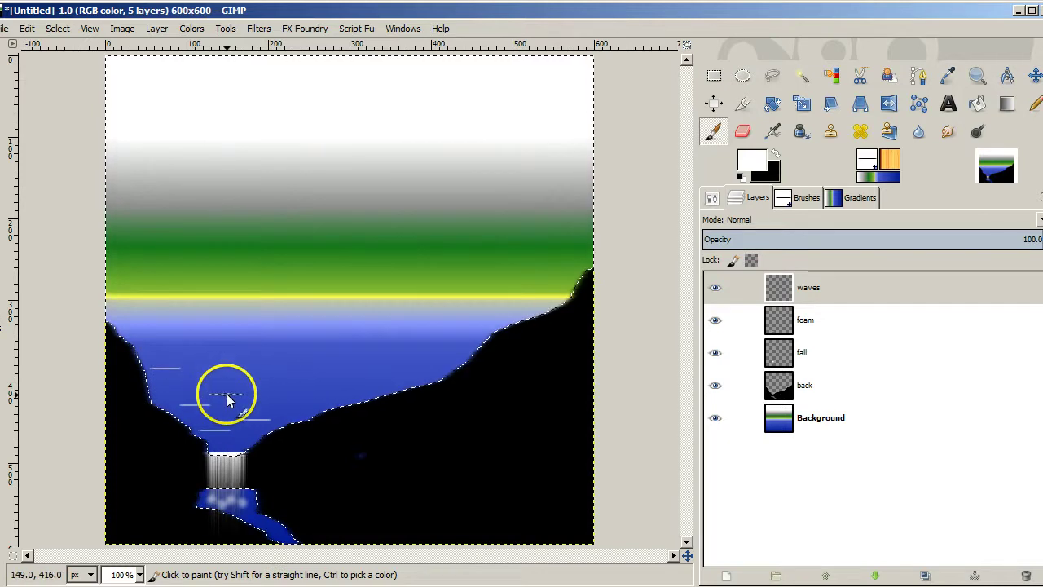
{"action": "left_click", "coordinate": [228, 396]}
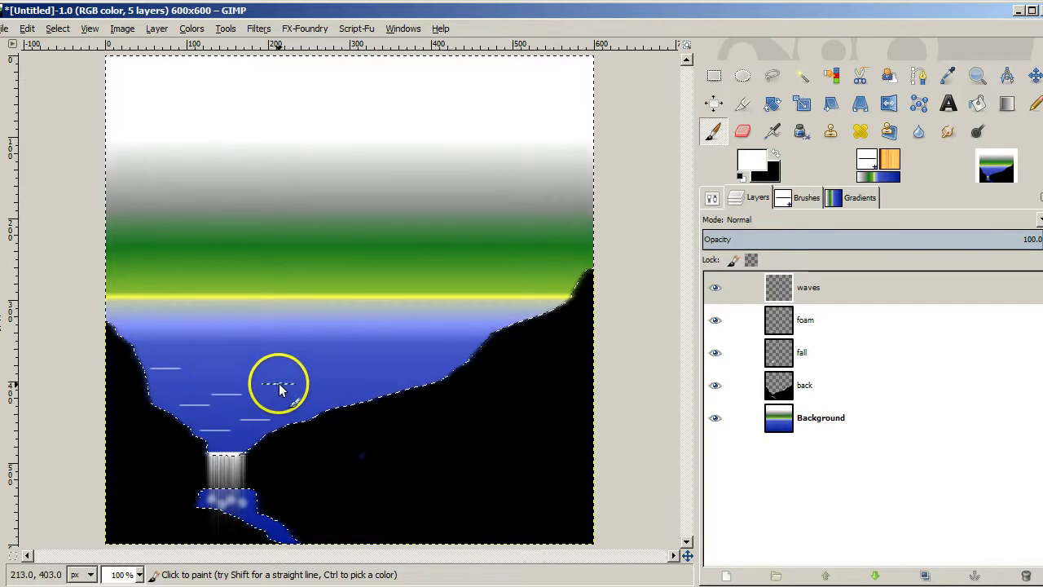
Step: Add more streaks toward the right shore and brighten the lower pool with white-blue paint
{"action": "left_click", "coordinate": [279, 384]}
{"action": "left_click", "coordinate": [353, 385]}
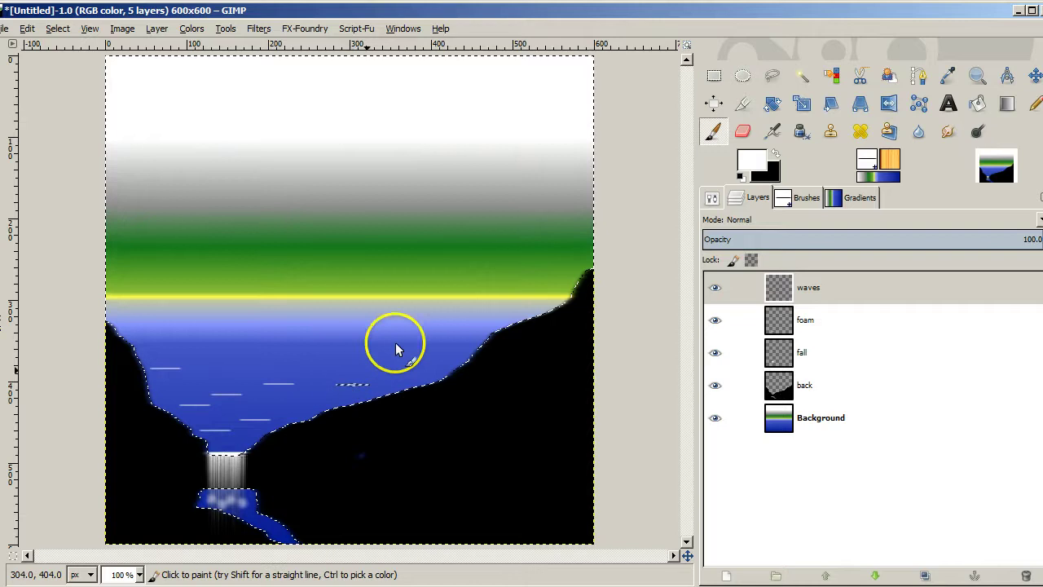
{"action": "left_click", "coordinate": [423, 351]}
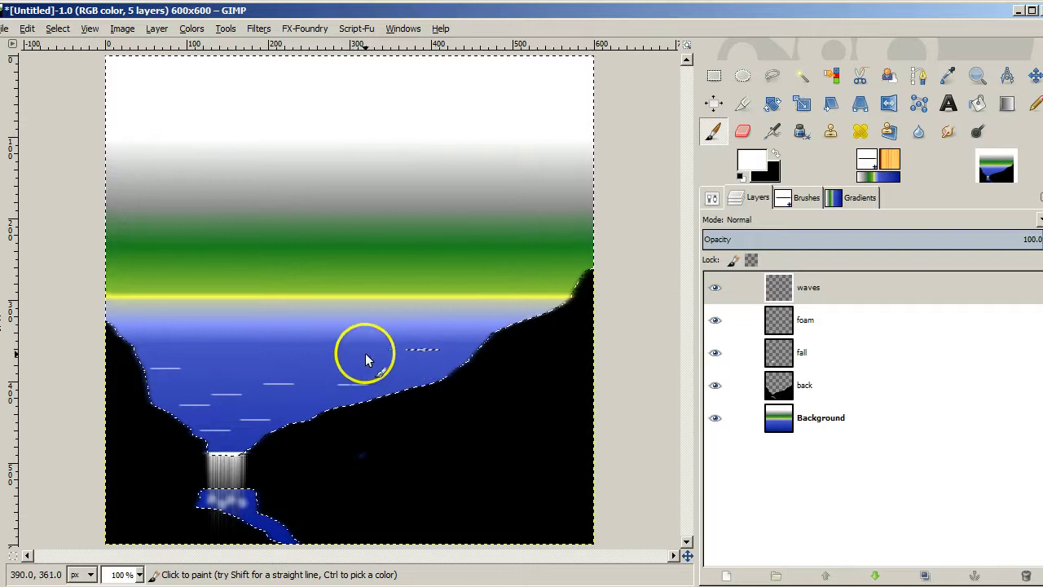
{"action": "left_click", "coordinate": [330, 360]}
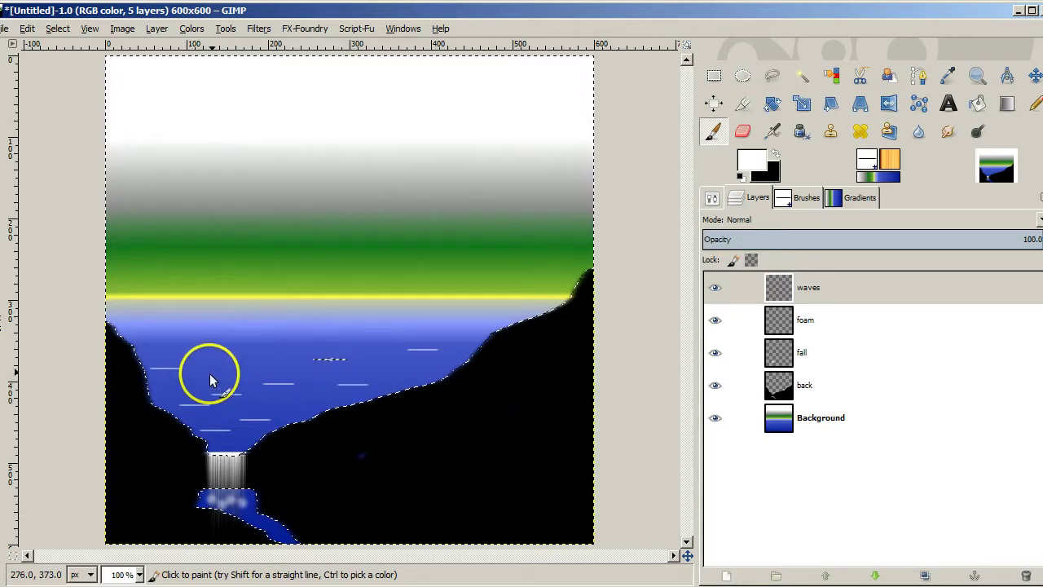
{"action": "left_click", "coordinate": [201, 511]}
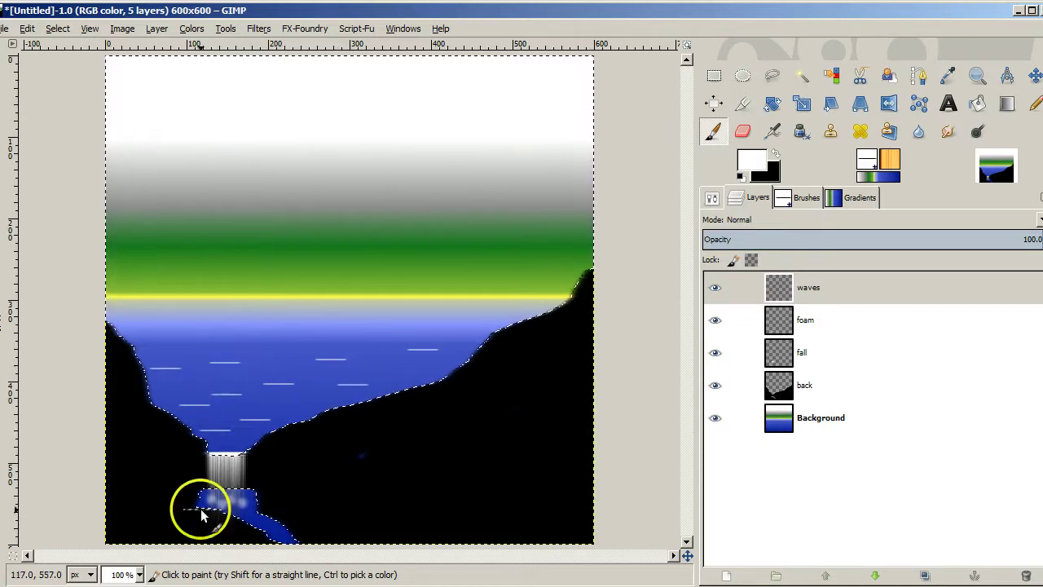
{"action": "mouse_move", "coordinate": [210, 507]}
{"action": "left_mouse_down"}
{"action": "mouse_move", "coordinate": [259, 523]}
{"action": "mouse_move", "coordinate": [253, 506]}
{"action": "mouse_move", "coordinate": [214, 520]}
{"action": "mouse_move", "coordinate": [245, 519]}
{"action": "mouse_move", "coordinate": [294, 542]}
{"action": "left_mouse_up"}
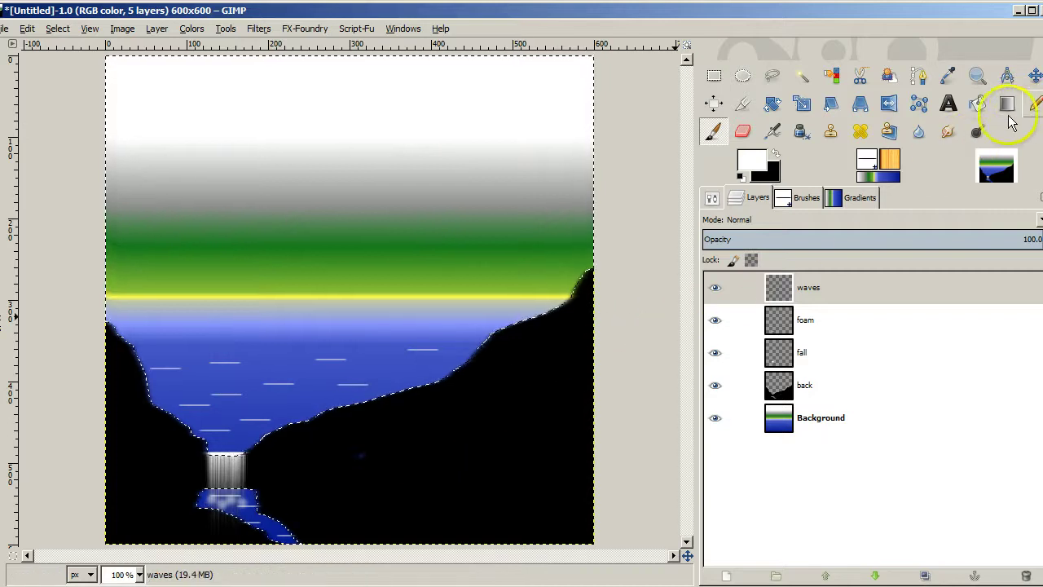
Step: Set up the Smudge tool with the Palette Knife Vert brush at size 836.02
{"action": "left_click", "coordinate": [949, 133]}
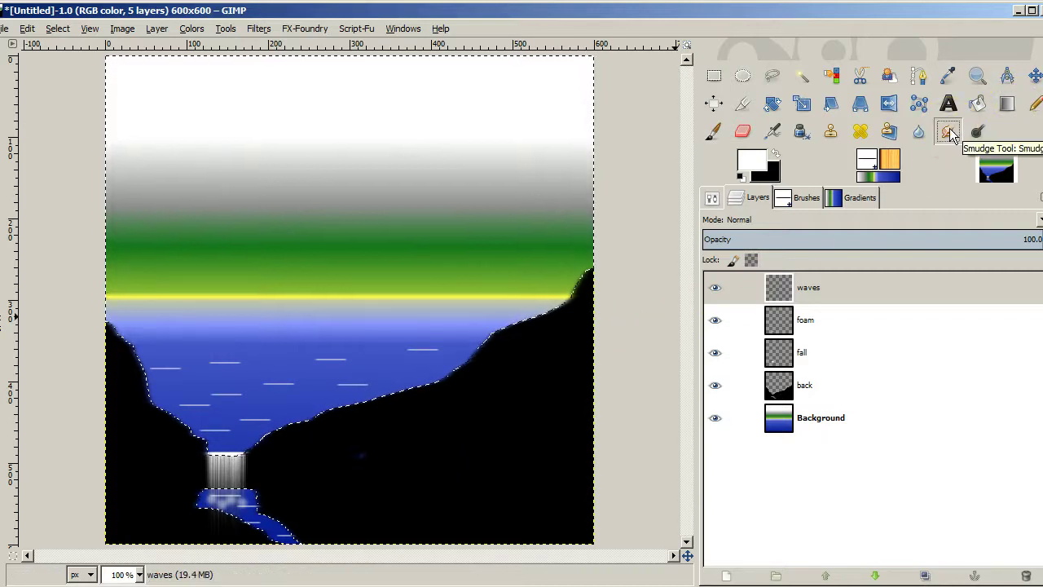
{"action": "left_click", "coordinate": [806, 200]}
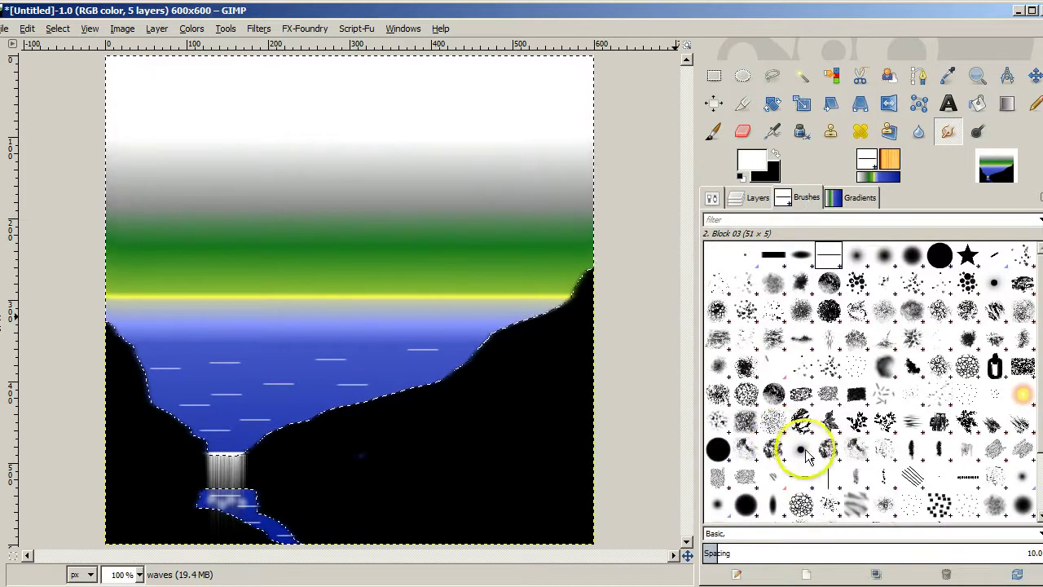
{"action": "left_click", "coordinate": [829, 477]}
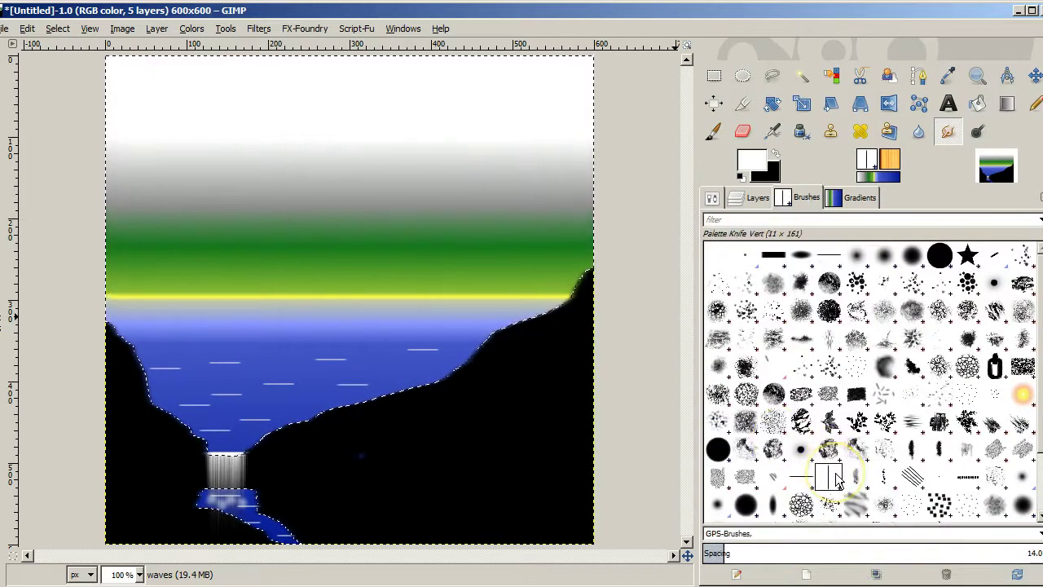
{"action": "left_click", "coordinate": [713, 201]}
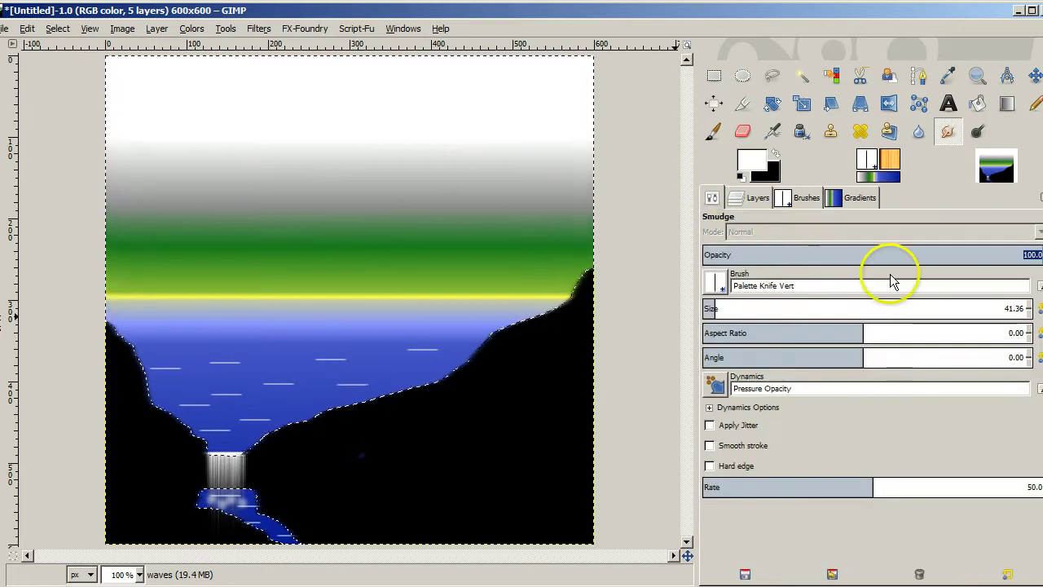
{"action": "left_click", "coordinate": [969, 305]}
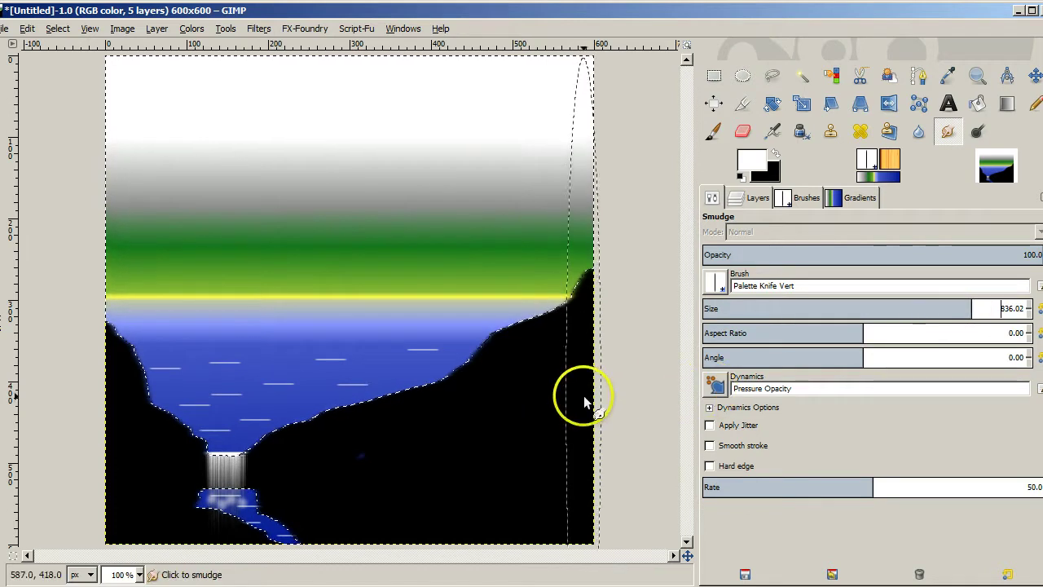
Step: Smudge the lake's wave dashes into softer horizontal streaks with straight-line strokes
{"action": "left_click_drag", "start_coordinate": [584, 401], "coordinate": [593, 410]}
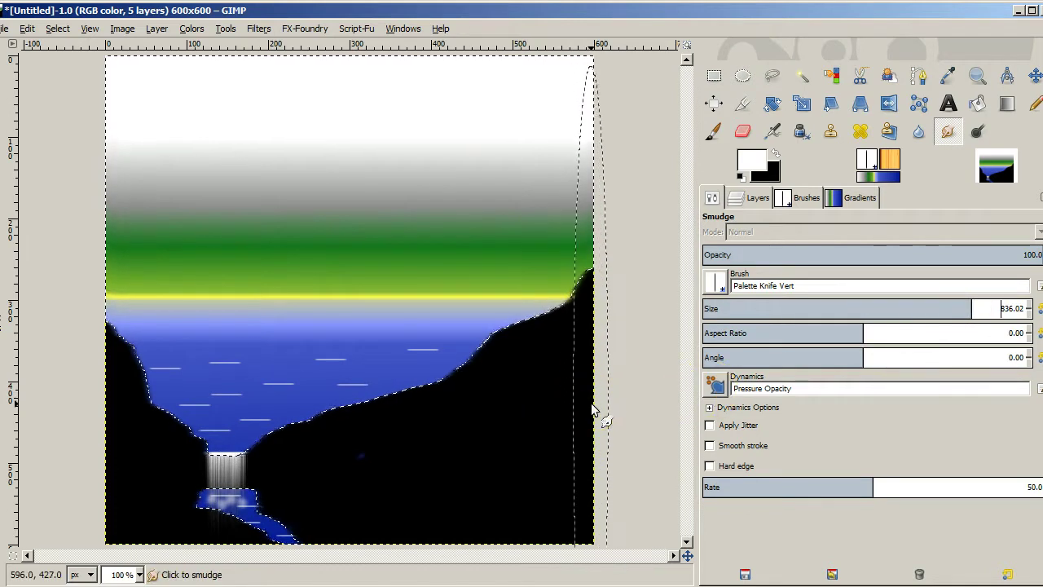
{"action": "key", "text": "shift"}
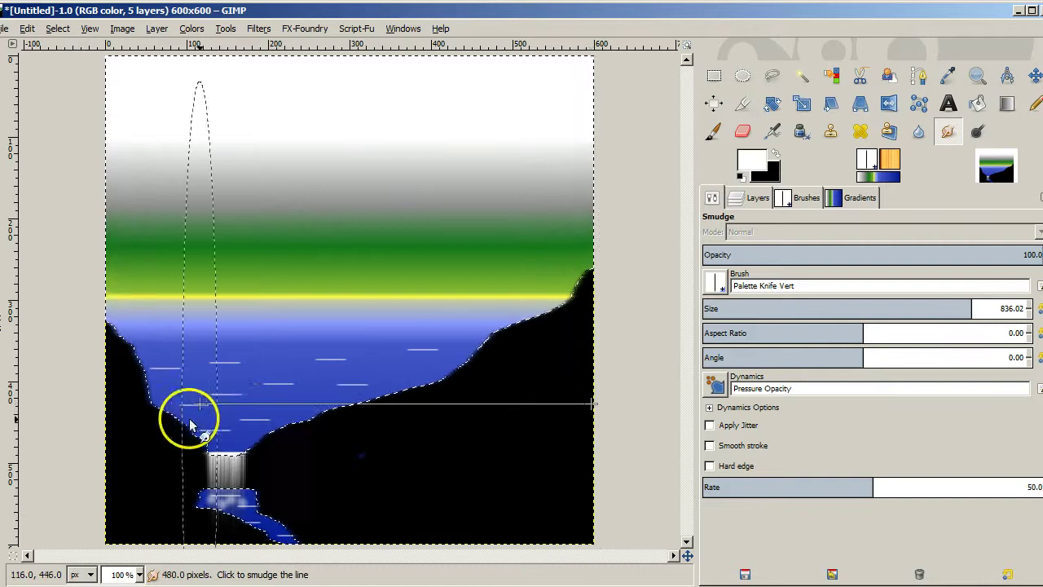
{"action": "left_click", "coordinate": [90, 419], "text": "shift"}
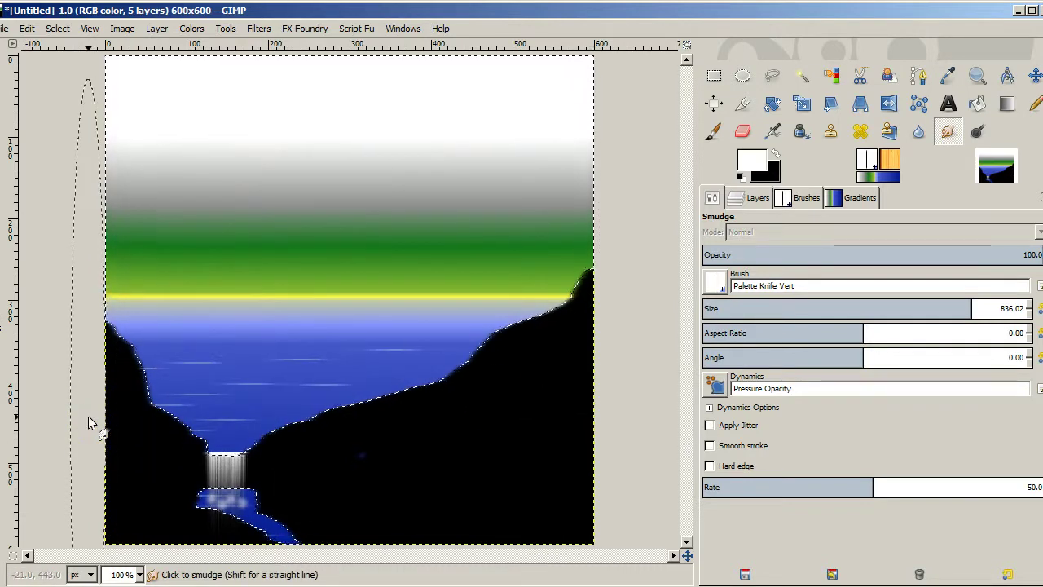
{"action": "key", "text": "shift"}
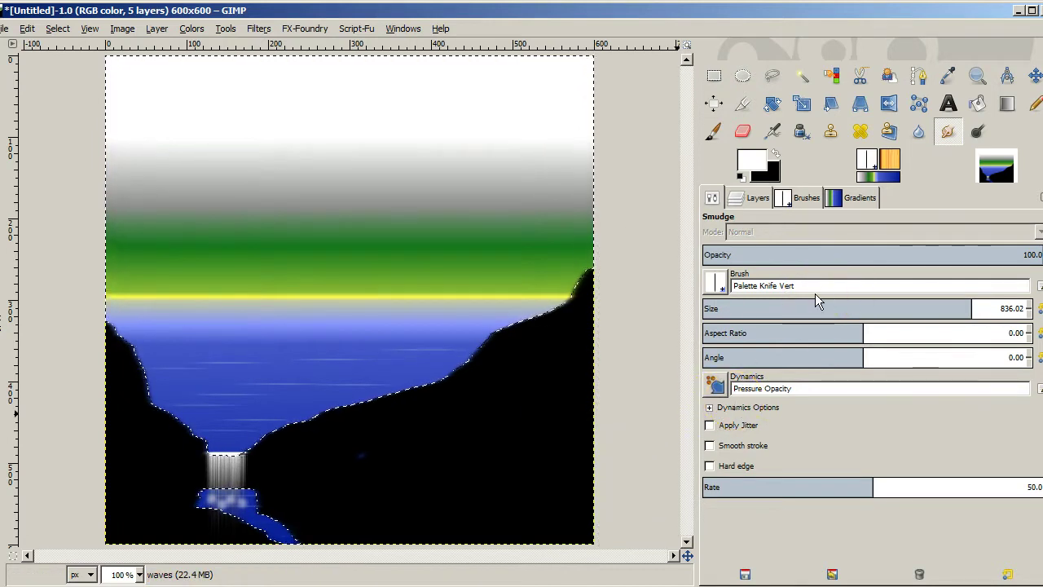
Step: Create a new transparent layer named forest above the waves layer
{"action": "left_click", "coordinate": [746, 199]}
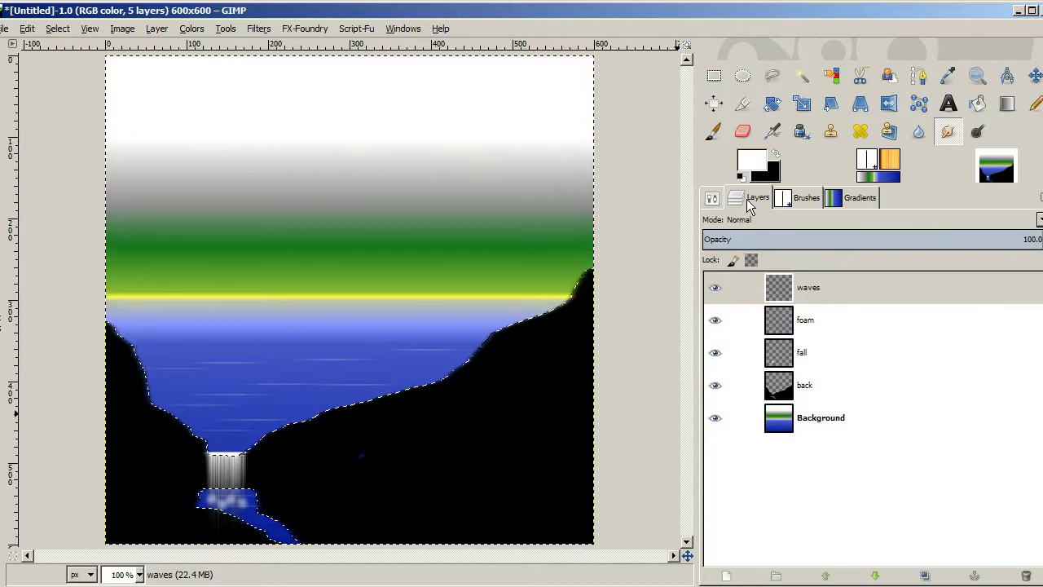
{"action": "left_click", "coordinate": [724, 576]}
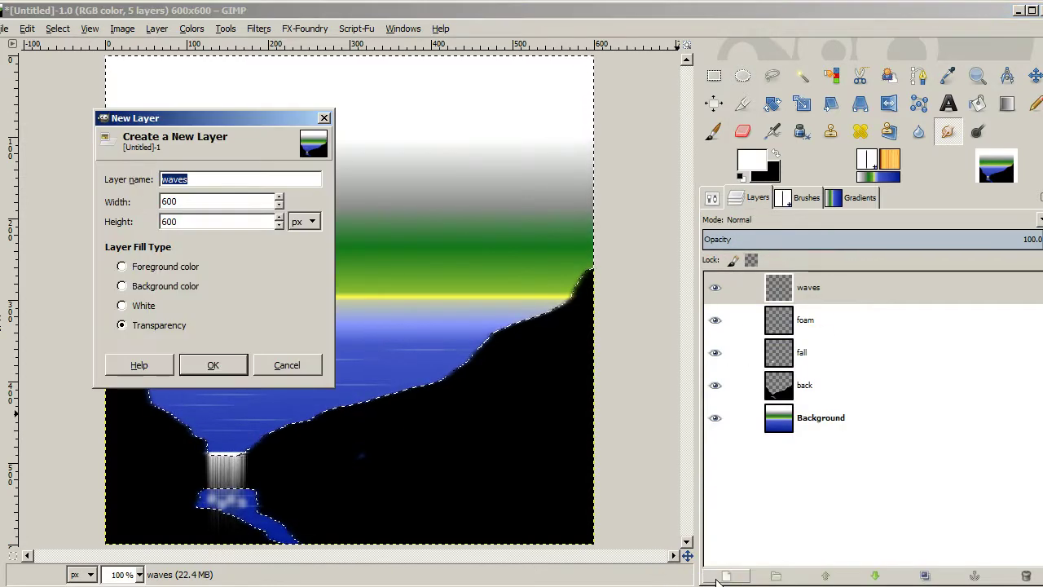
{"action": "type", "text": "forest"}
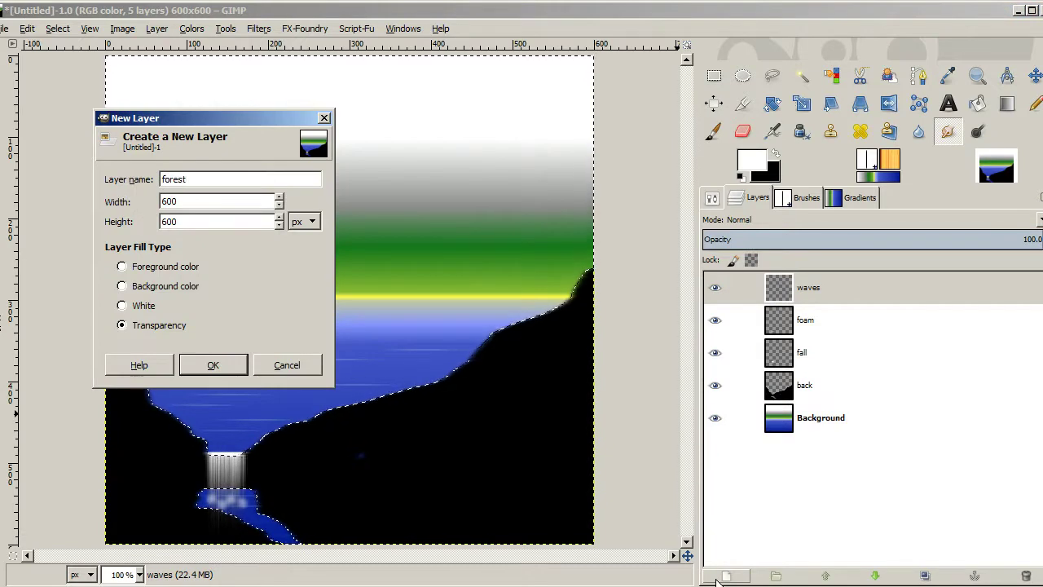
{"action": "key", "text": "Return"}
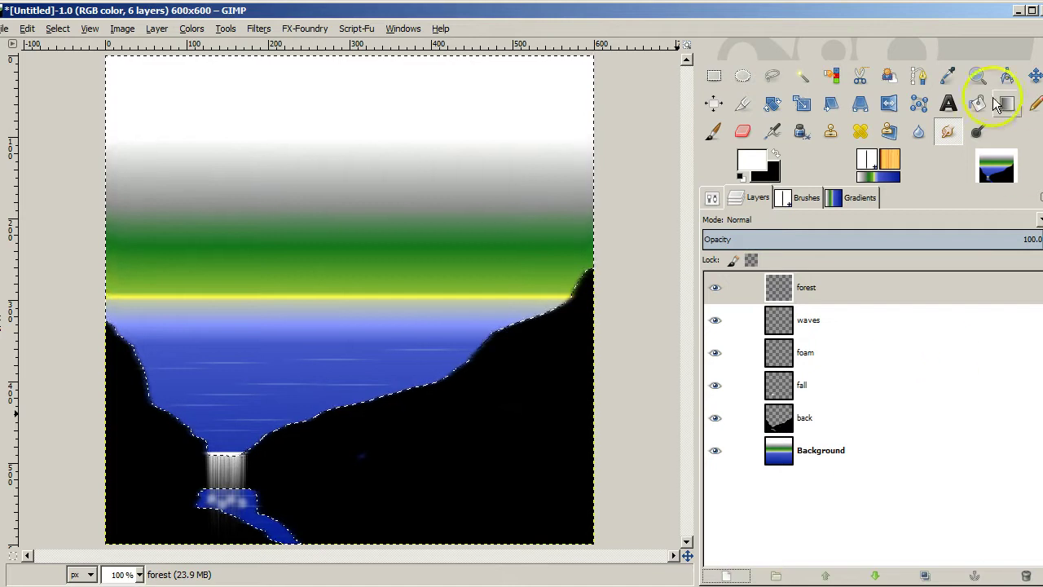
Step: Clear the selection and pick the sky band's dark green with Sample merged enabled
{"action": "left_click", "coordinate": [948, 76]}
{"action": "left_click", "coordinate": [716, 197]}
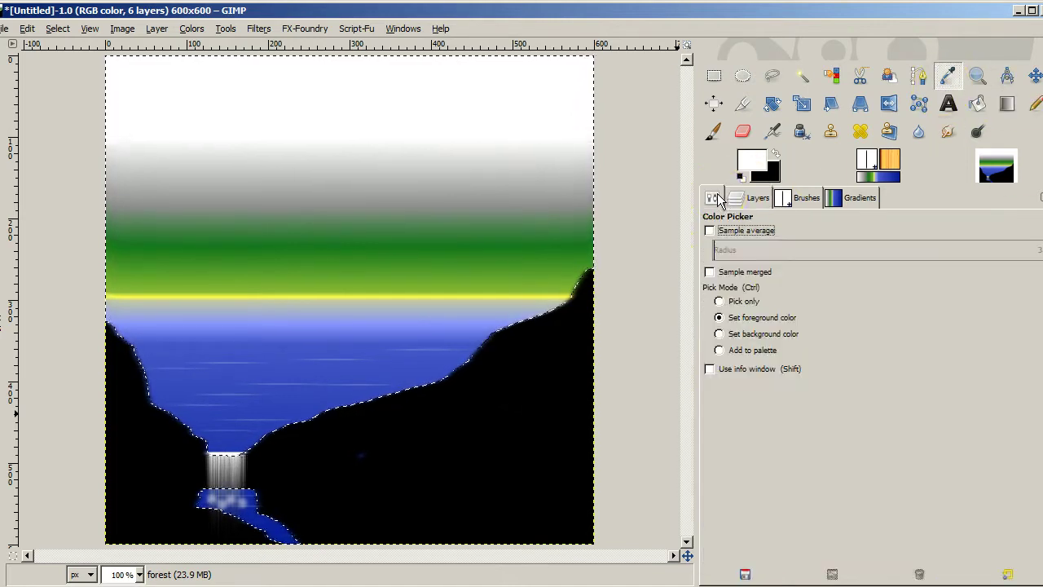
{"action": "left_click", "coordinate": [710, 273]}
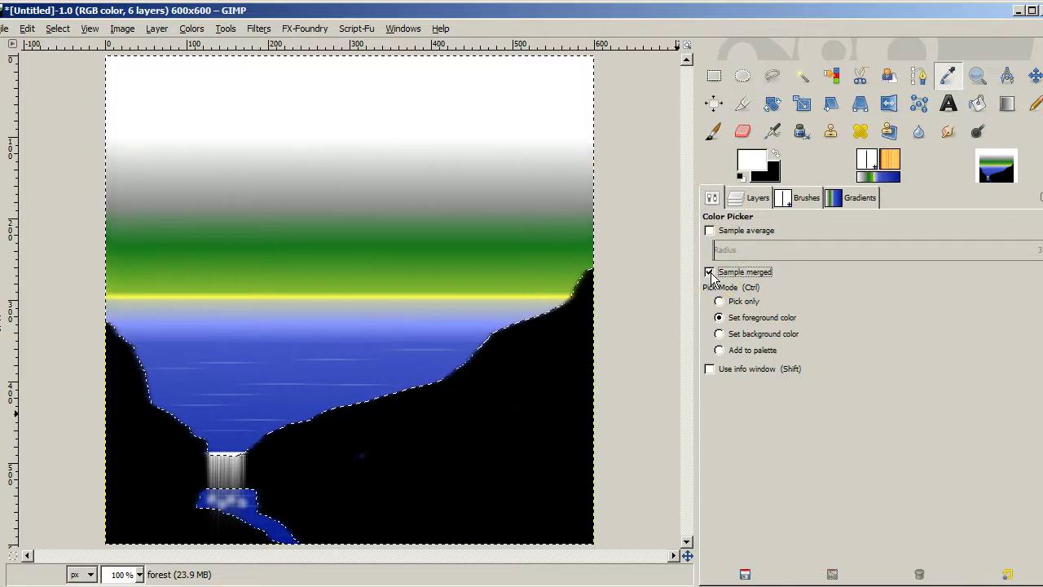
{"action": "key", "text": "shift+ctrl+a"}
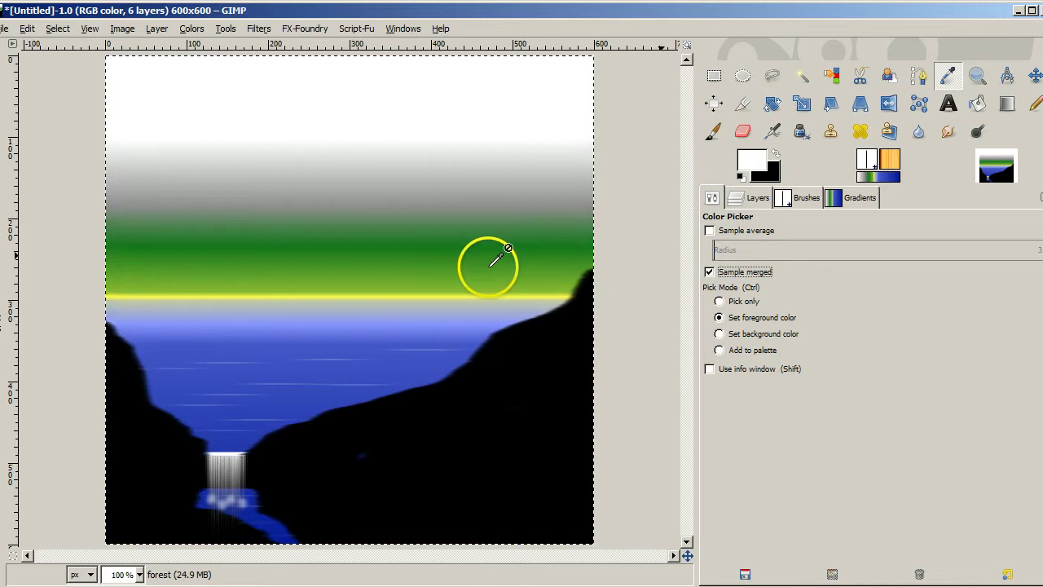
{"action": "left_click_drag", "start_coordinate": [374, 250], "coordinate": [395, 246]}
{"action": "left_click", "coordinate": [398, 242]}
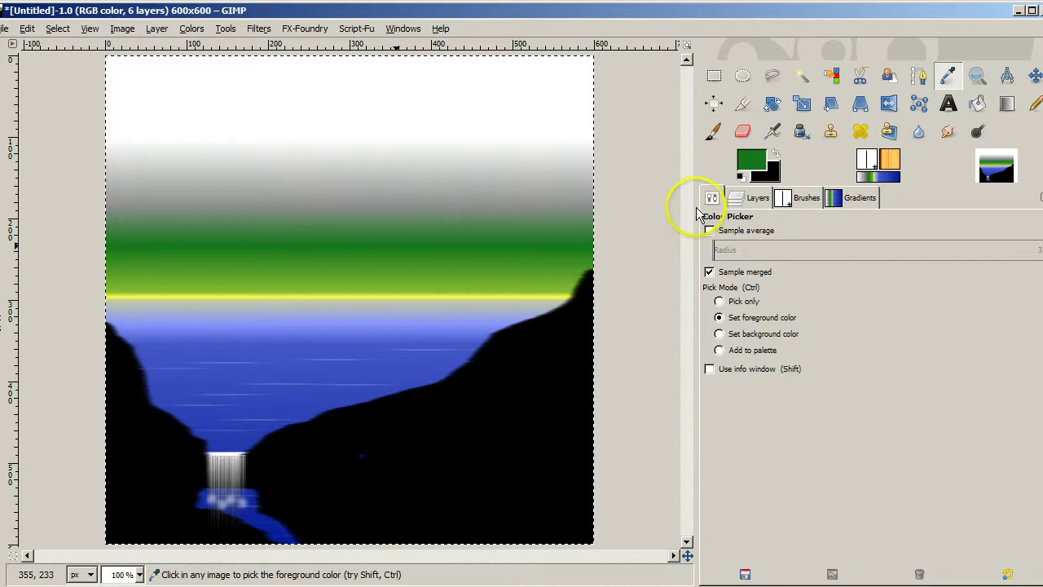
Step: Set the paintbrush to the A-4 Forest brush at size 256
{"action": "left_click", "coordinate": [710, 135]}
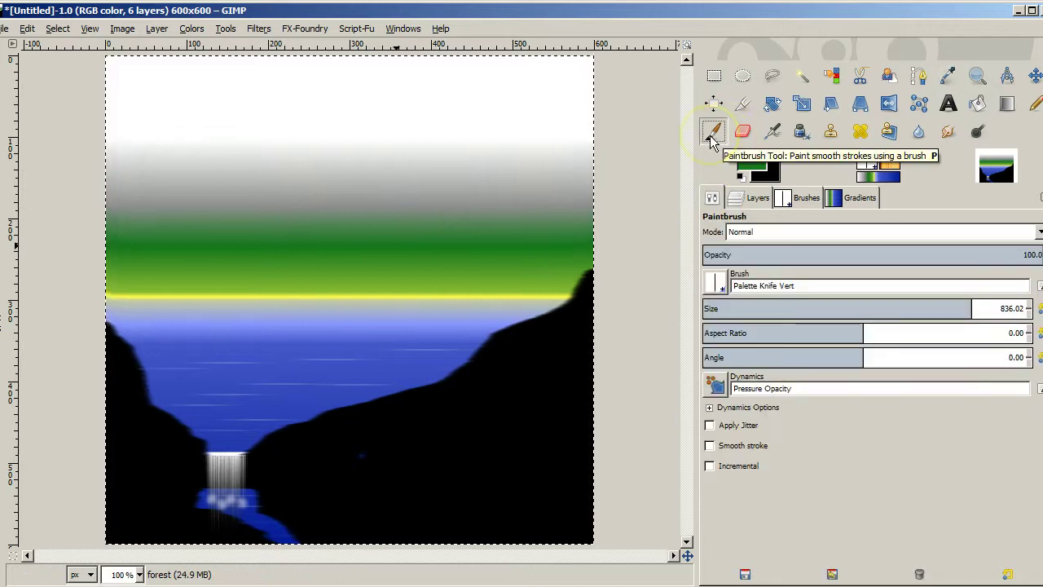
{"action": "left_click", "coordinate": [807, 202]}
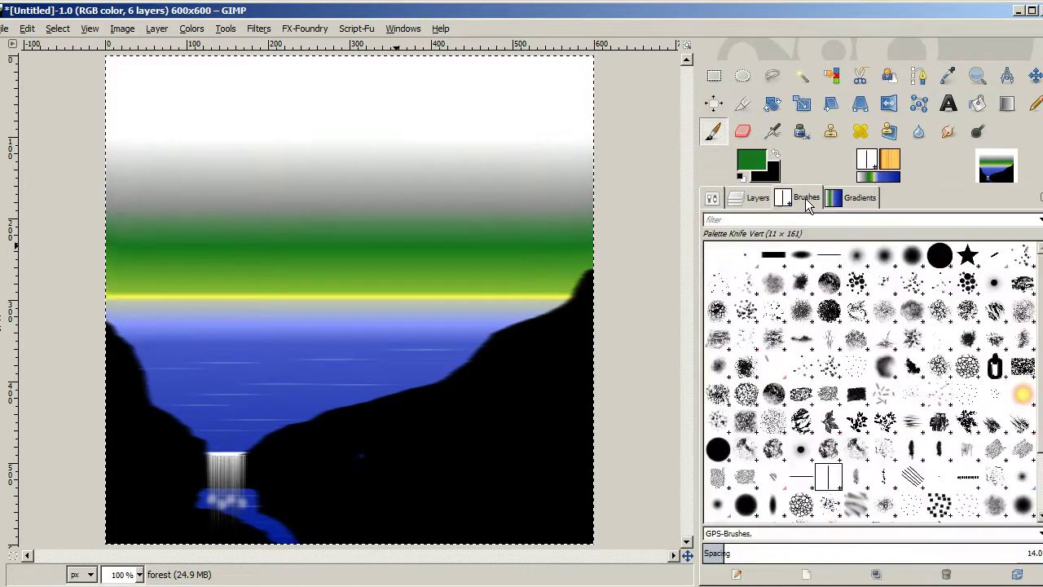
{"action": "left_click", "coordinate": [780, 338]}
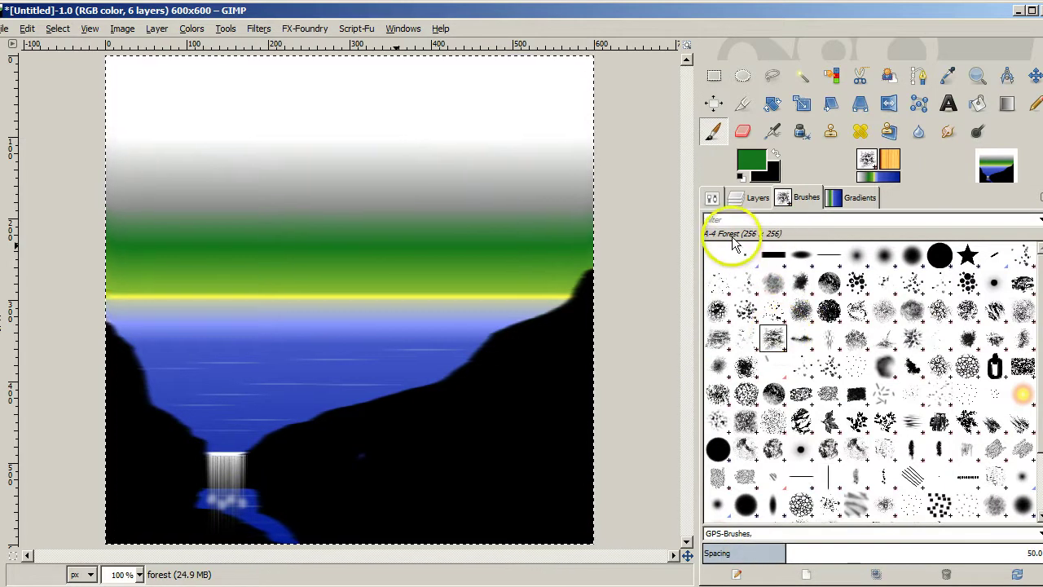
{"action": "left_click", "coordinate": [714, 200]}
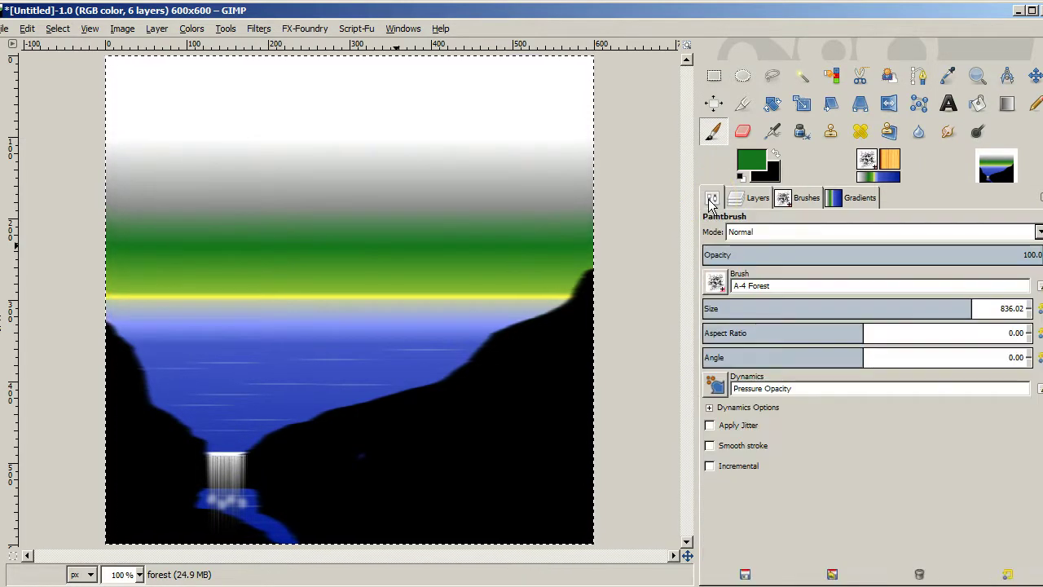
{"action": "left_click", "coordinate": [1040, 315]}
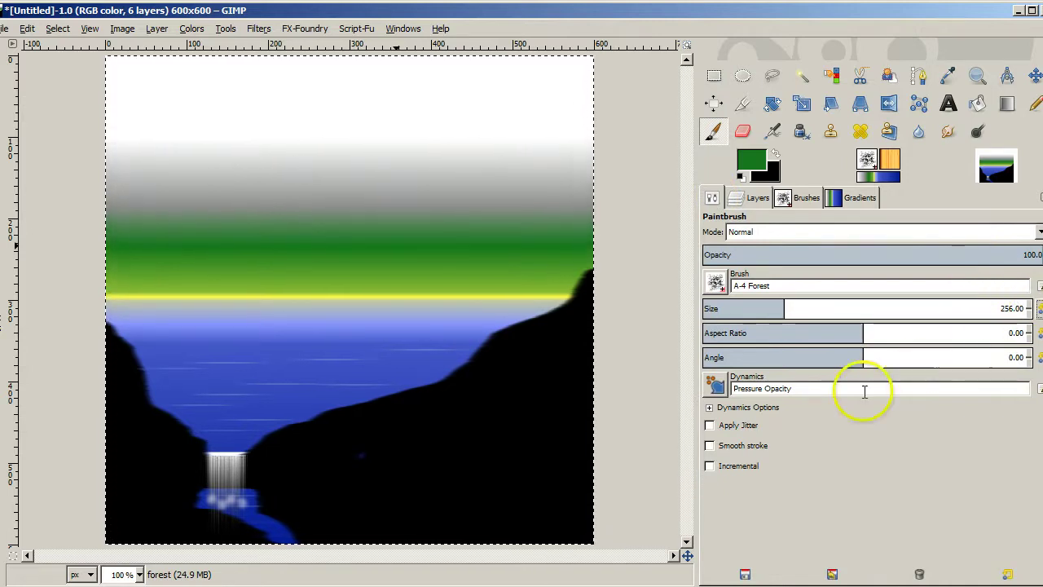
{"action": "left_click", "coordinate": [750, 205]}
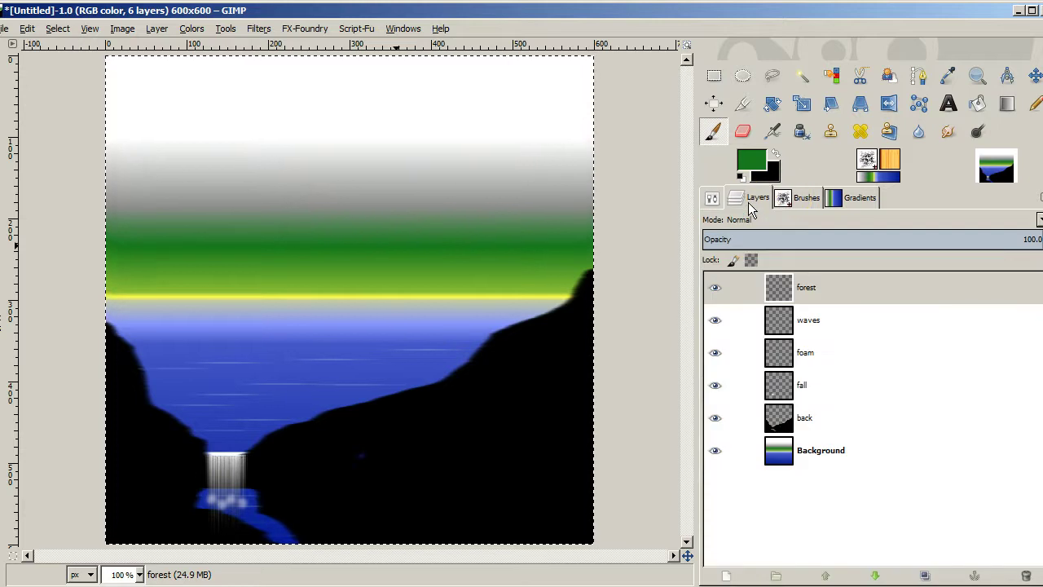
Step: Load the back layer's selection and paint forest foliage down the right cliff on the forest layer
{"action": "left_click", "coordinate": [817, 420]}
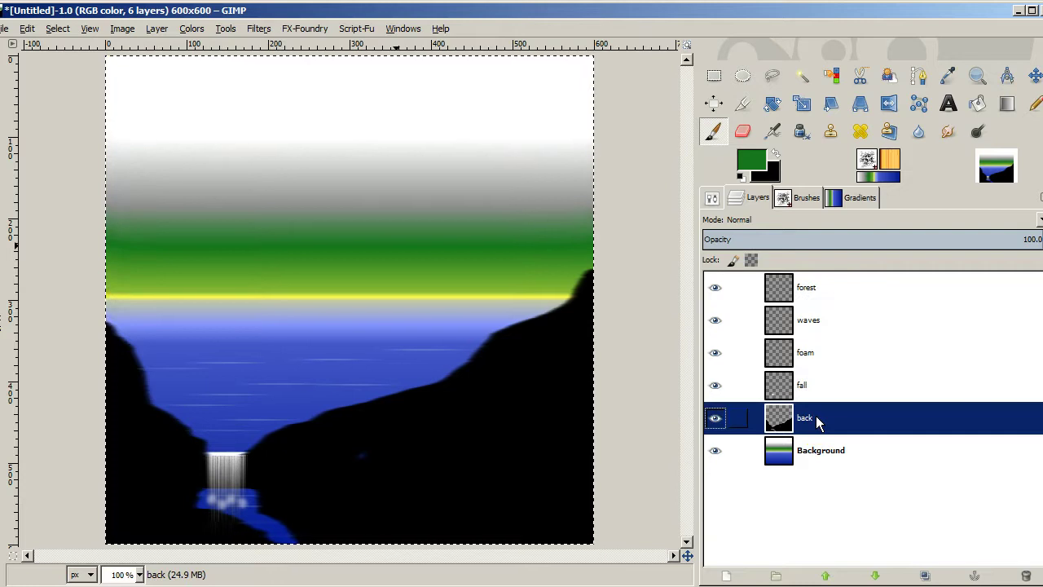
{"action": "left_click", "coordinate": [808, 292]}
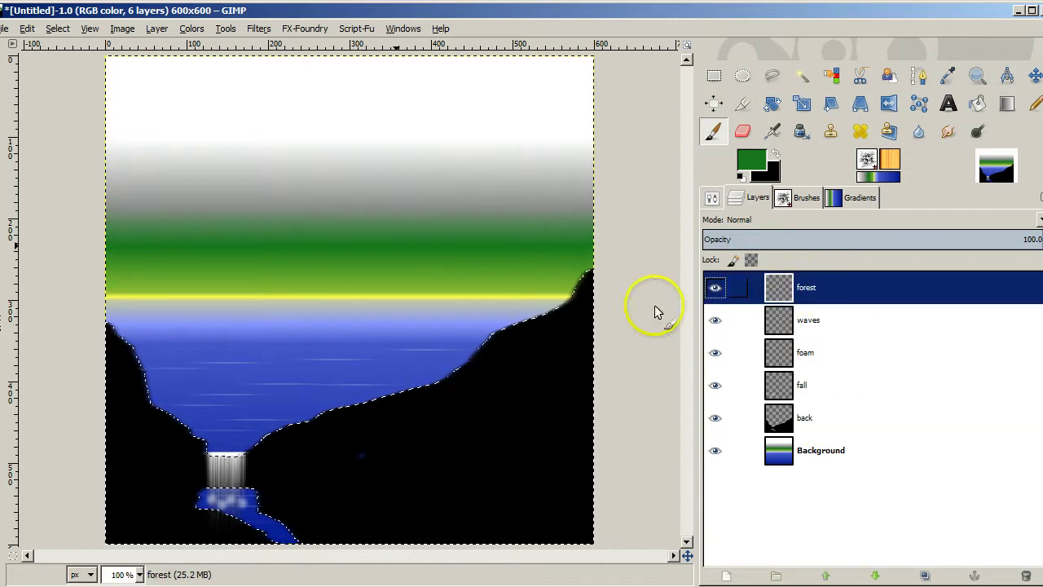
{"action": "left_click", "coordinate": [532, 367]}
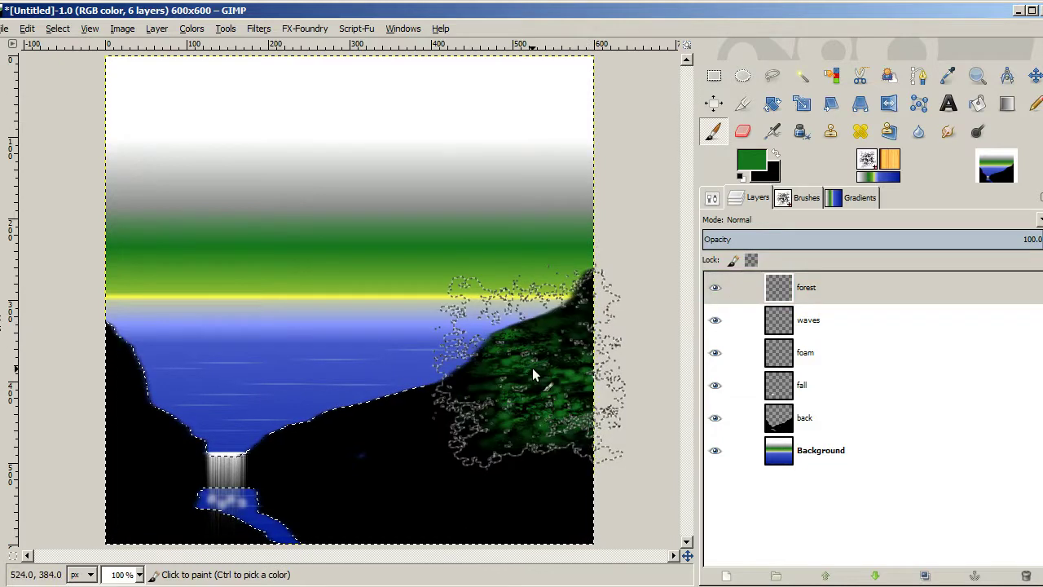
{"action": "mouse_move", "coordinate": [532, 373]}
{"action": "left_mouse_down"}
{"action": "mouse_move", "coordinate": [462, 408]}
{"action": "mouse_move", "coordinate": [390, 422]}
{"action": "mouse_move", "coordinate": [338, 459]}
{"action": "mouse_move", "coordinate": [392, 512]}
{"action": "mouse_move", "coordinate": [433, 515]}
{"action": "mouse_move", "coordinate": [562, 485]}
{"action": "left_mouse_up"}
{"action": "mouse_move", "coordinate": [683, 318]}
{"action": "left_mouse_down"}
{"action": "mouse_move", "coordinate": [667, 309]}
{"action": "mouse_move", "coordinate": [668, 319]}
{"action": "left_mouse_up"}
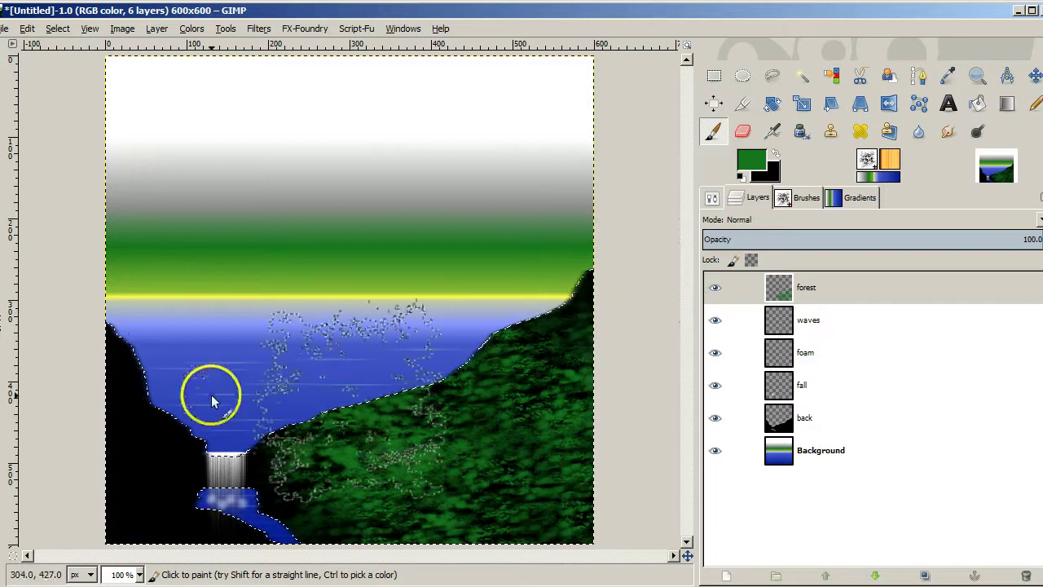
Step: Cover the left cliff with foliage, then toggle the foam layer off and on to check
{"action": "mouse_move", "coordinate": [113, 441]}
{"action": "left_mouse_down"}
{"action": "mouse_move", "coordinate": [58, 361]}
{"action": "mouse_move", "coordinate": [81, 379]}
{"action": "mouse_move", "coordinate": [111, 438]}
{"action": "mouse_move", "coordinate": [117, 416]}
{"action": "left_mouse_up"}
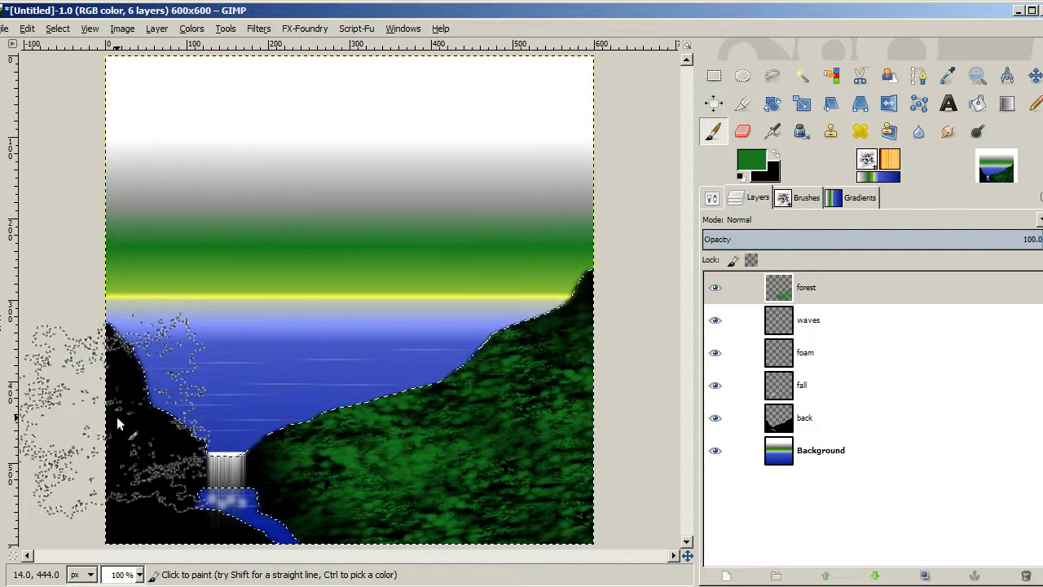
{"action": "mouse_move", "coordinate": [117, 417]}
{"action": "left_mouse_down"}
{"action": "mouse_move", "coordinate": [144, 521]}
{"action": "mouse_move", "coordinate": [334, 433]}
{"action": "mouse_move", "coordinate": [499, 401]}
{"action": "left_mouse_up"}
{"action": "left_click", "coordinate": [716, 352]}
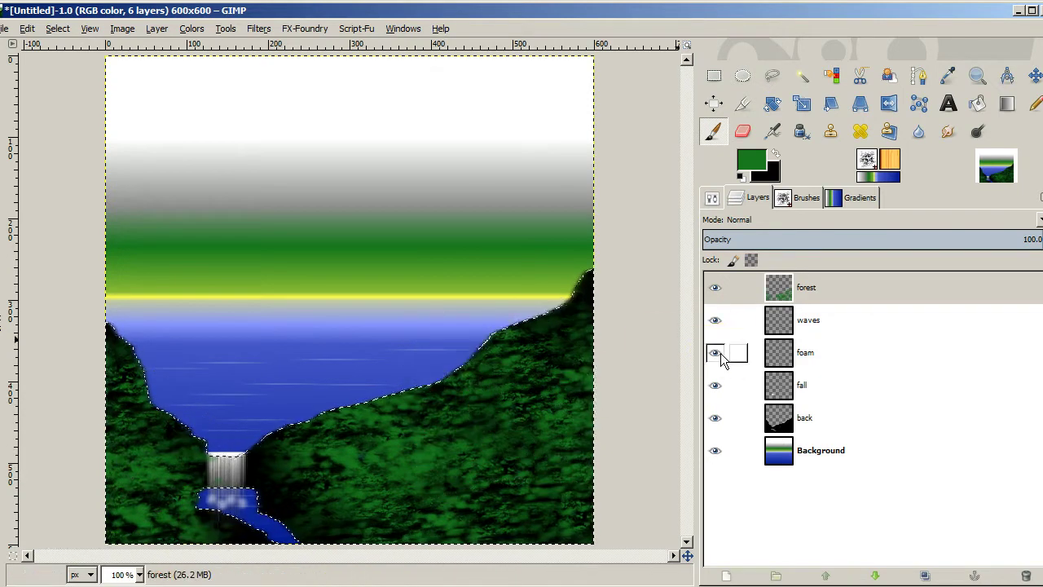
{"action": "left_click", "coordinate": [716, 352]}
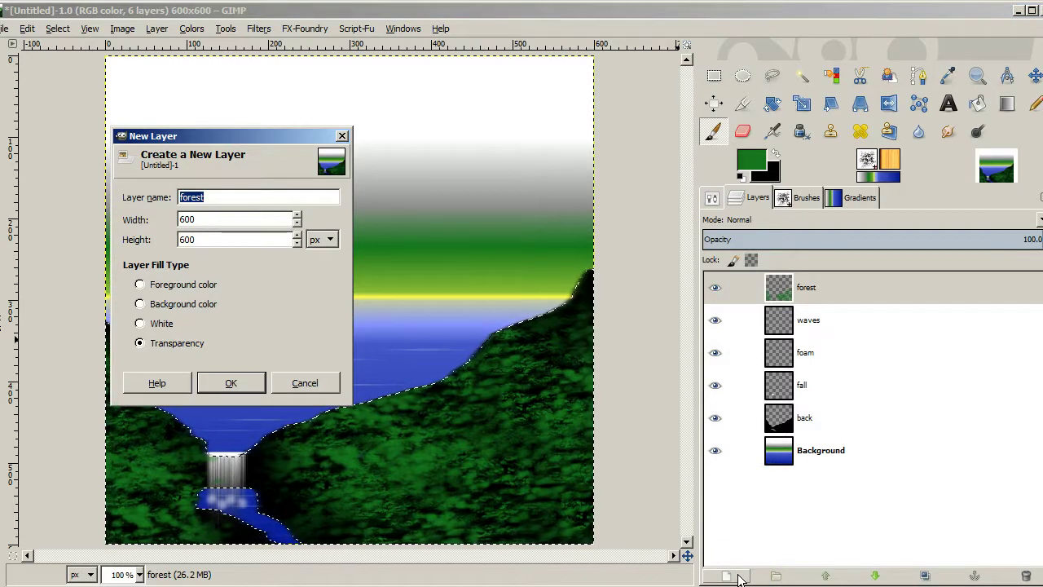
Step: Create a new transparent layer named 'grass' directly above the forest layer
{"action": "type", "text": "ss"}
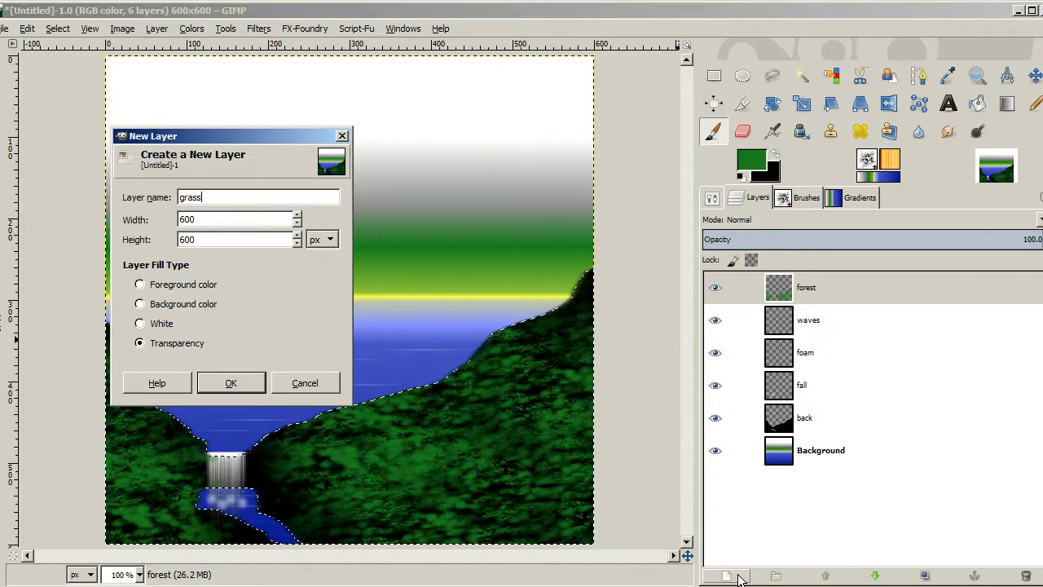
{"action": "key", "text": "Return"}
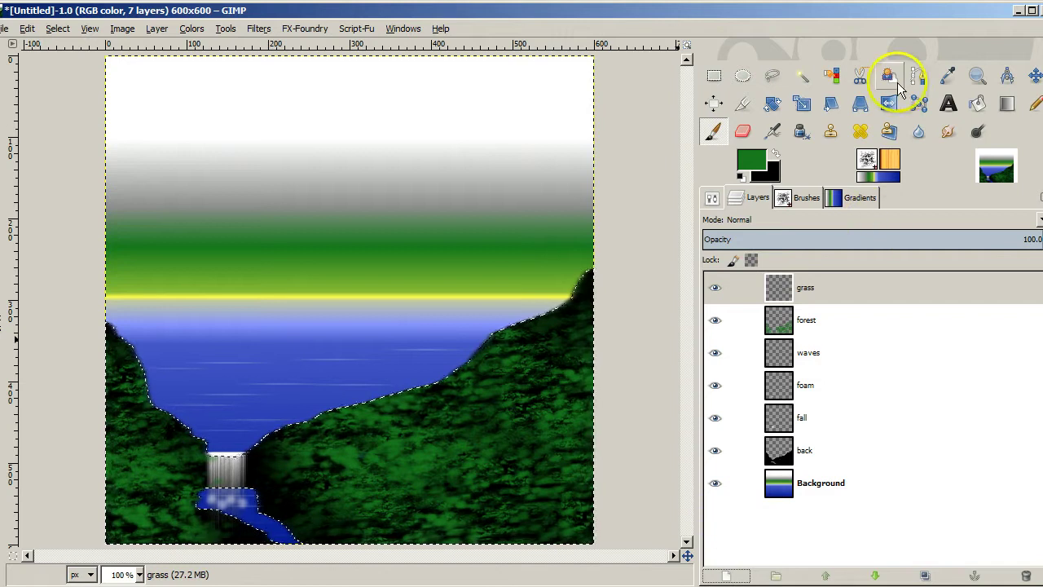
{"action": "left_click", "coordinate": [945, 77]}
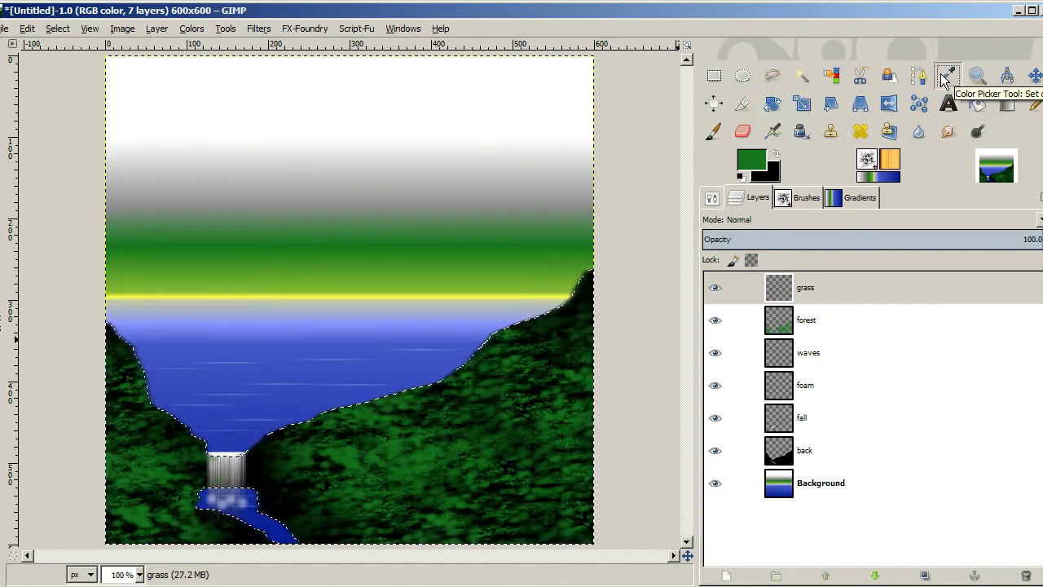
Step: Sample the bright yellow-green just above the horizon line as the foreground colour
{"action": "left_click", "coordinate": [480, 290]}
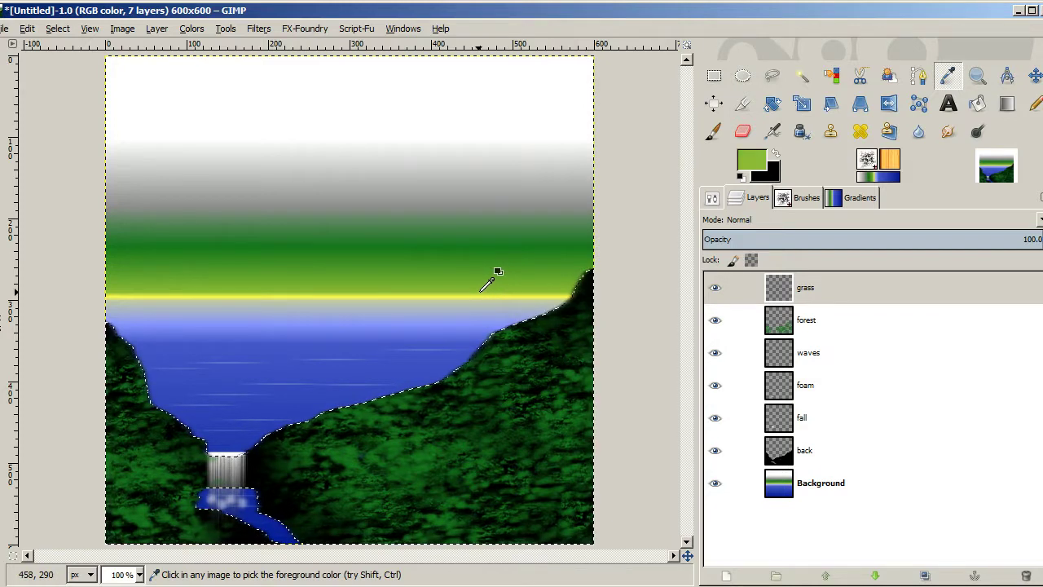
{"action": "left_click", "coordinate": [485, 294]}
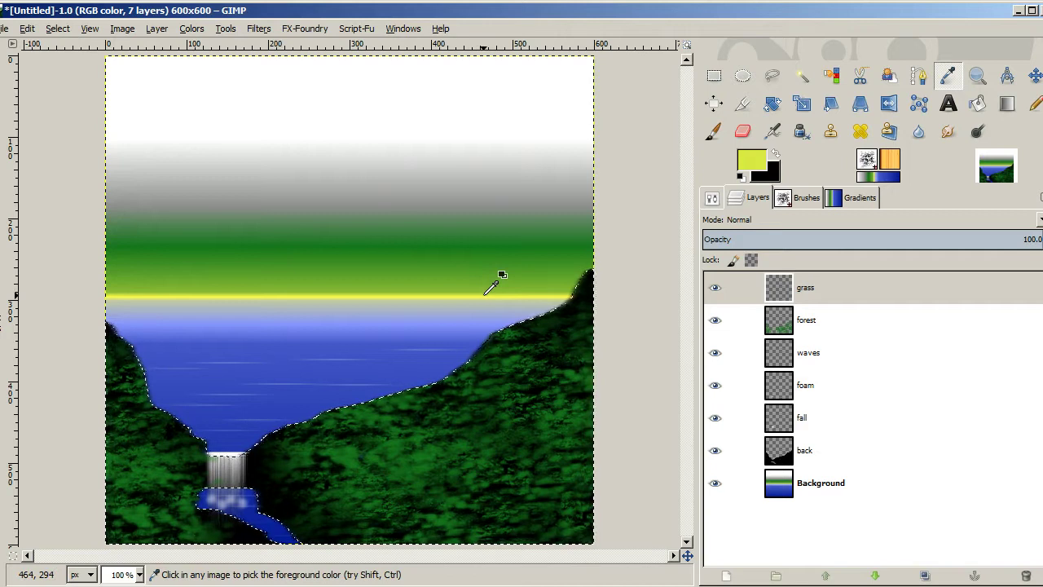
{"action": "left_click", "coordinate": [543, 285]}
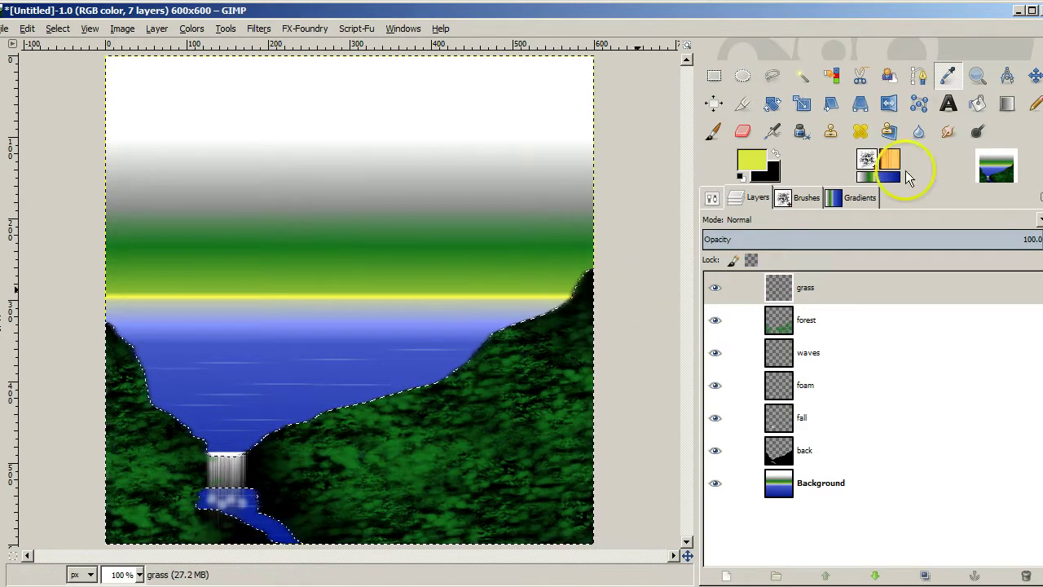
Step: Switch to the Smudge tool with the A-4 Grass-Floor brush at size 128
{"action": "left_click", "coordinate": [947, 133]}
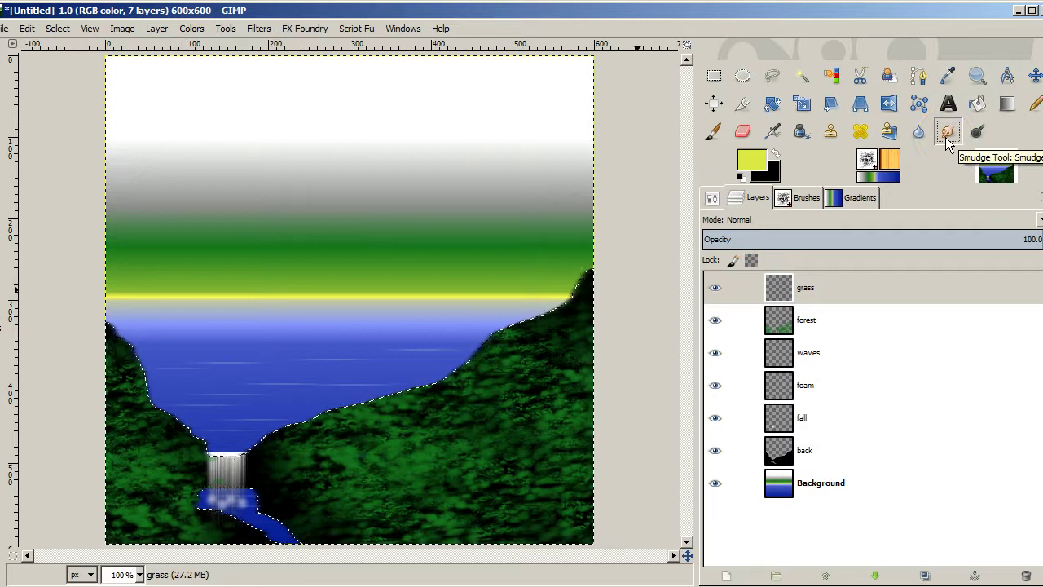
{"action": "left_click", "coordinate": [807, 198]}
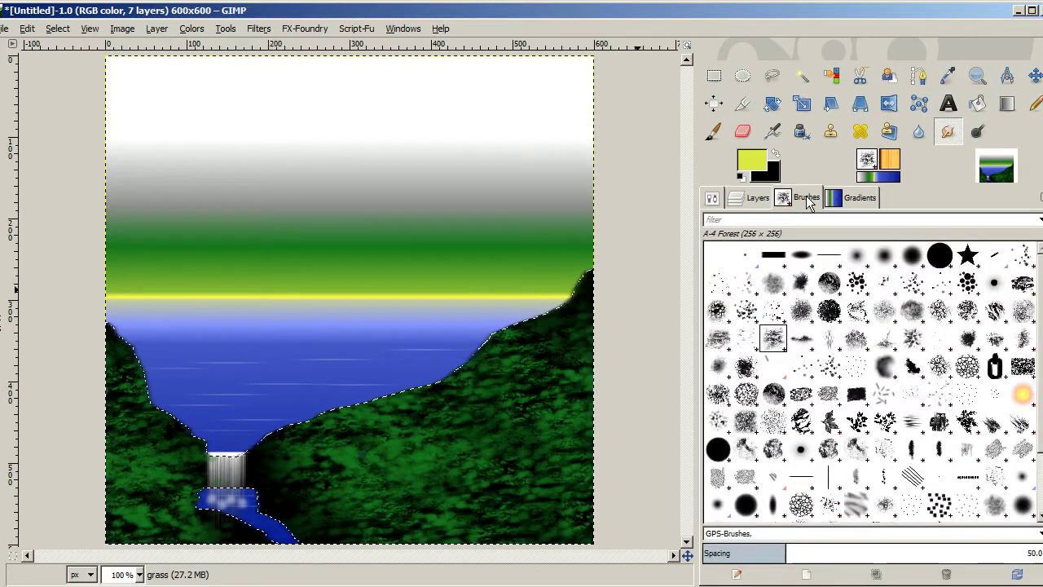
{"action": "left_click", "coordinate": [805, 342]}
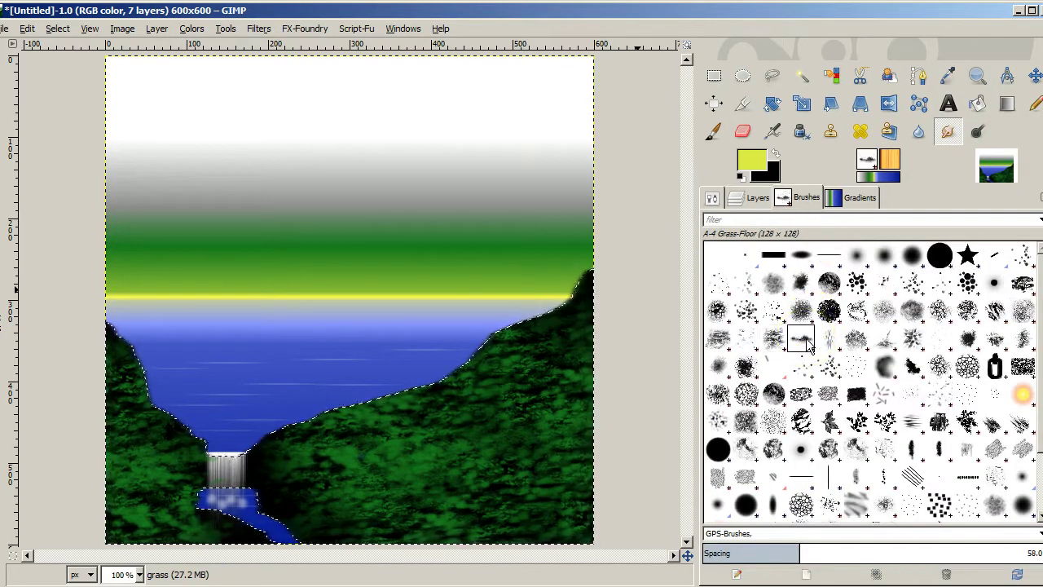
{"action": "left_click_drag", "start_coordinate": [805, 343], "coordinate": [756, 244]}
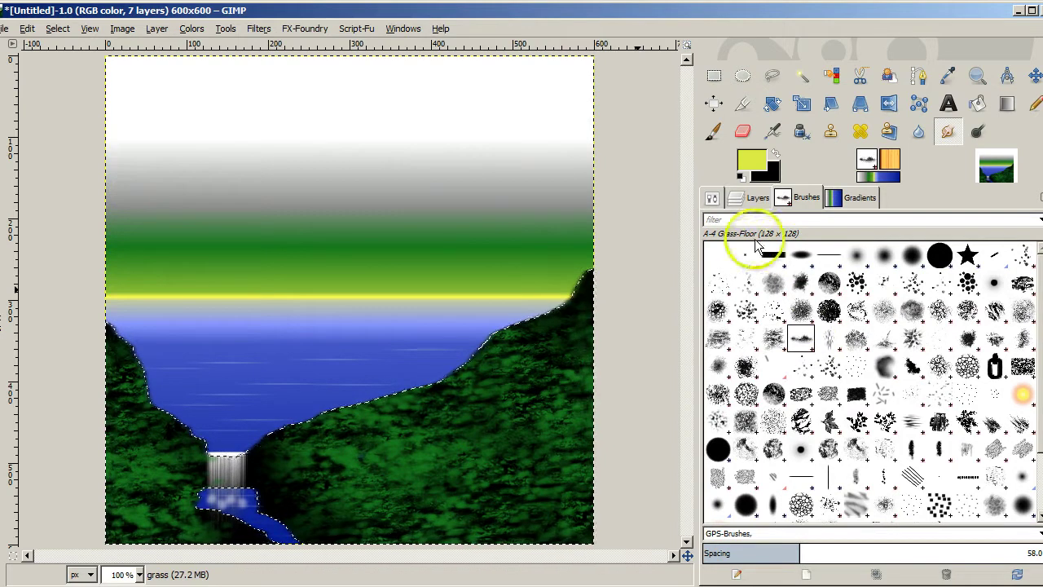
{"action": "left_click", "coordinate": [711, 198]}
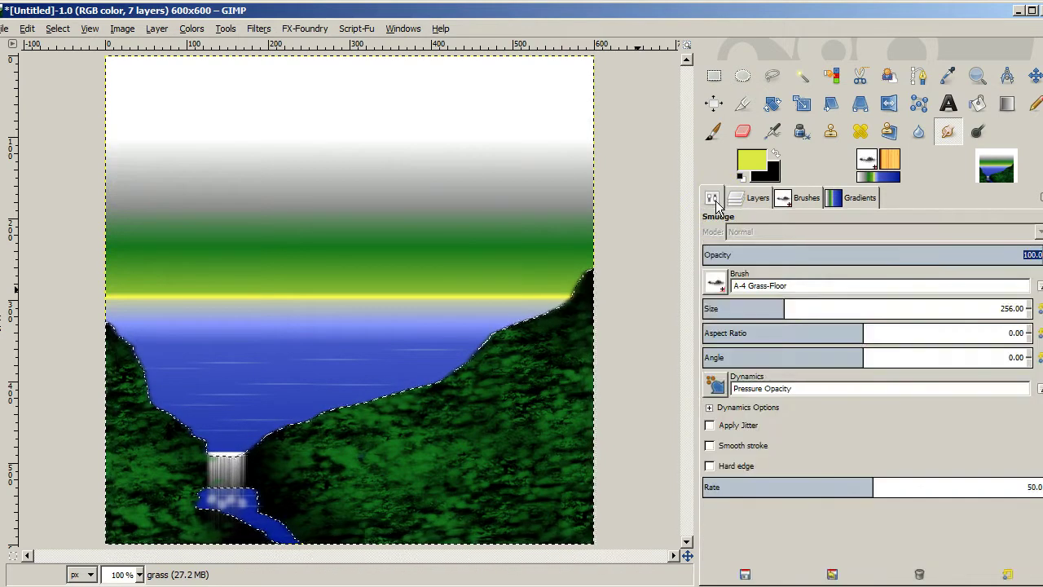
{"action": "left_click", "coordinate": [1037, 311]}
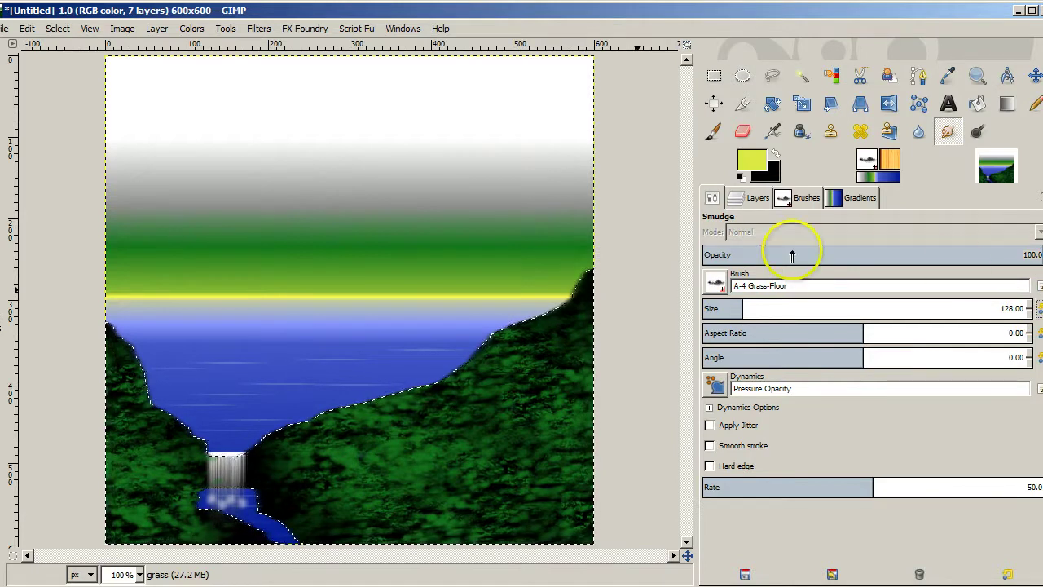
{"action": "left_click", "coordinate": [751, 200]}
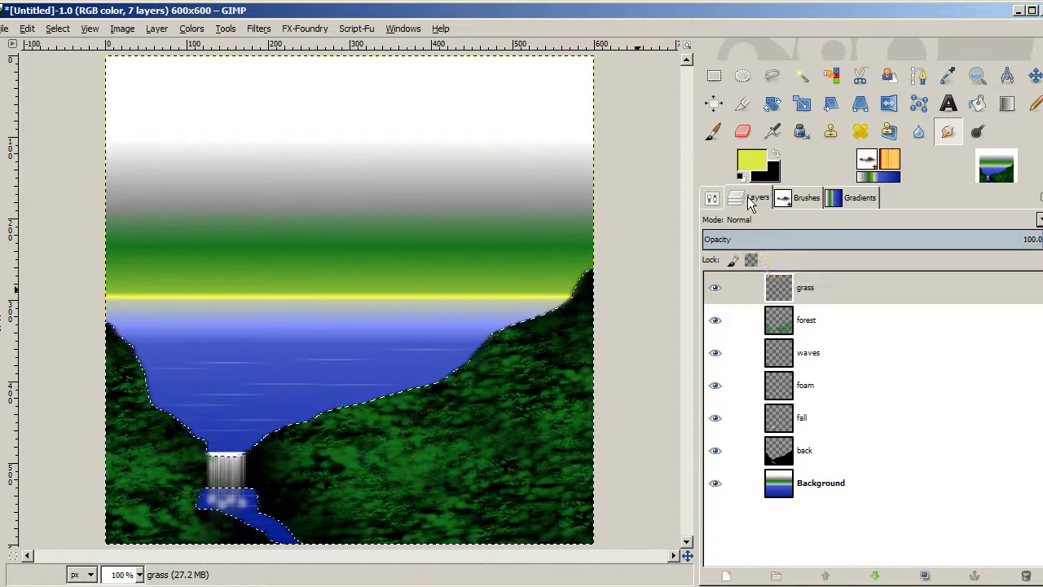
Step: On the forest layer, smudge the lower slopes right of the waterfall and the right edge
{"action": "left_click", "coordinate": [828, 317]}
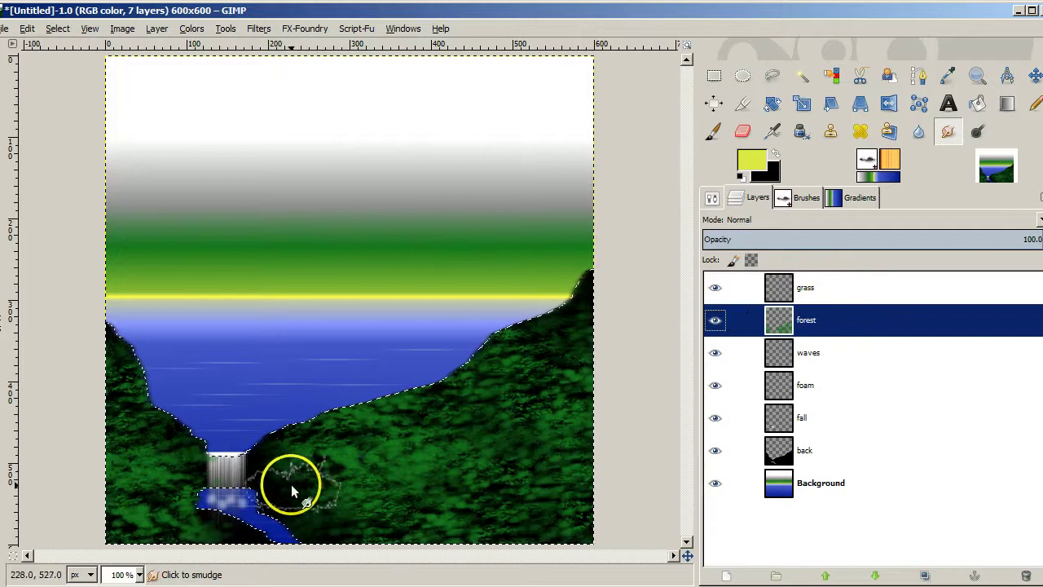
{"action": "left_click_drag", "start_coordinate": [291, 484], "coordinate": [307, 495]}
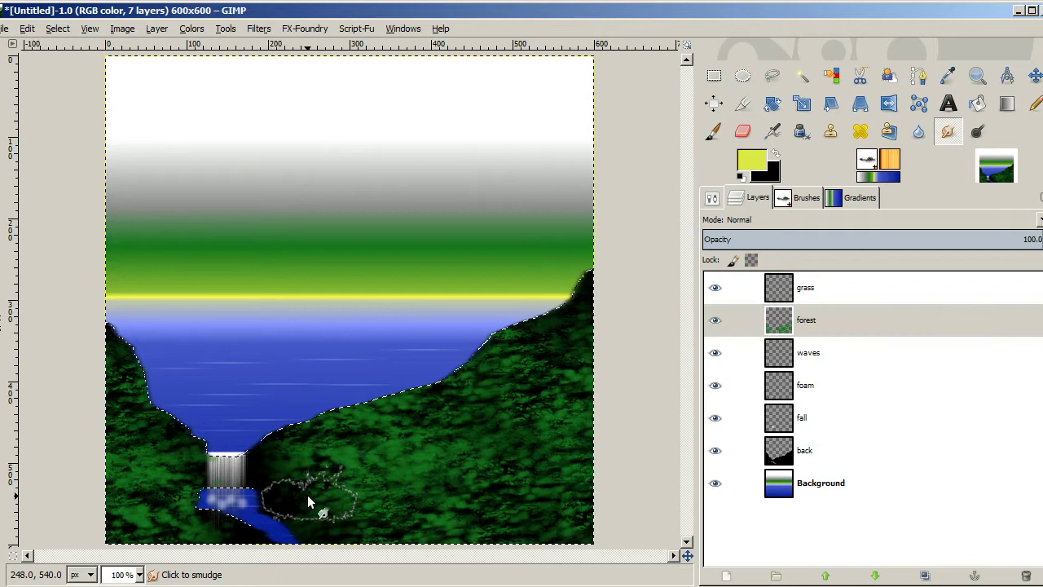
{"action": "mouse_move", "coordinate": [307, 495]}
{"action": "left_mouse_down"}
{"action": "mouse_move", "coordinate": [569, 513]}
{"action": "mouse_move", "coordinate": [417, 509]}
{"action": "mouse_move", "coordinate": [571, 493]}
{"action": "mouse_move", "coordinate": [397, 511]}
{"action": "mouse_move", "coordinate": [472, 528]}
{"action": "mouse_move", "coordinate": [358, 520]}
{"action": "mouse_move", "coordinate": [398, 532]}
{"action": "mouse_move", "coordinate": [355, 531]}
{"action": "mouse_move", "coordinate": [542, 529]}
{"action": "mouse_move", "coordinate": [369, 529]}
{"action": "mouse_move", "coordinate": [530, 522]}
{"action": "mouse_move", "coordinate": [574, 504]}
{"action": "mouse_move", "coordinate": [500, 491]}
{"action": "mouse_move", "coordinate": [384, 501]}
{"action": "mouse_move", "coordinate": [225, 544]}
{"action": "mouse_move", "coordinate": [138, 553]}
{"action": "mouse_move", "coordinate": [185, 553]}
{"action": "mouse_move", "coordinate": [90, 529]}
{"action": "mouse_move", "coordinate": [169, 528]}
{"action": "mouse_move", "coordinate": [109, 511]}
{"action": "mouse_move", "coordinate": [164, 505]}
{"action": "left_mouse_up"}
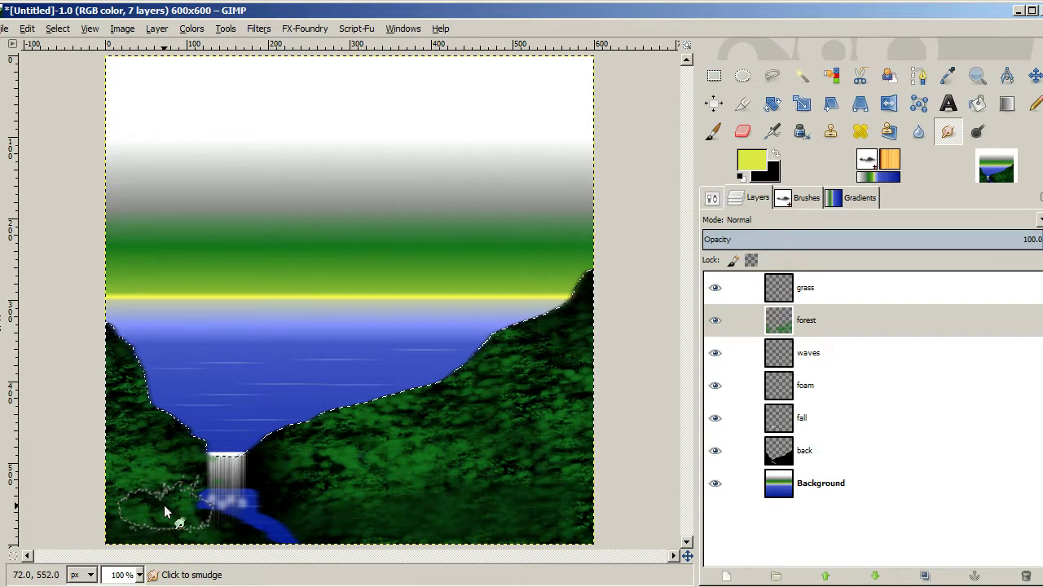
{"action": "left_click_drag", "start_coordinate": [571, 343], "coordinate": [627, 345]}
{"action": "left_click", "coordinate": [803, 285]}
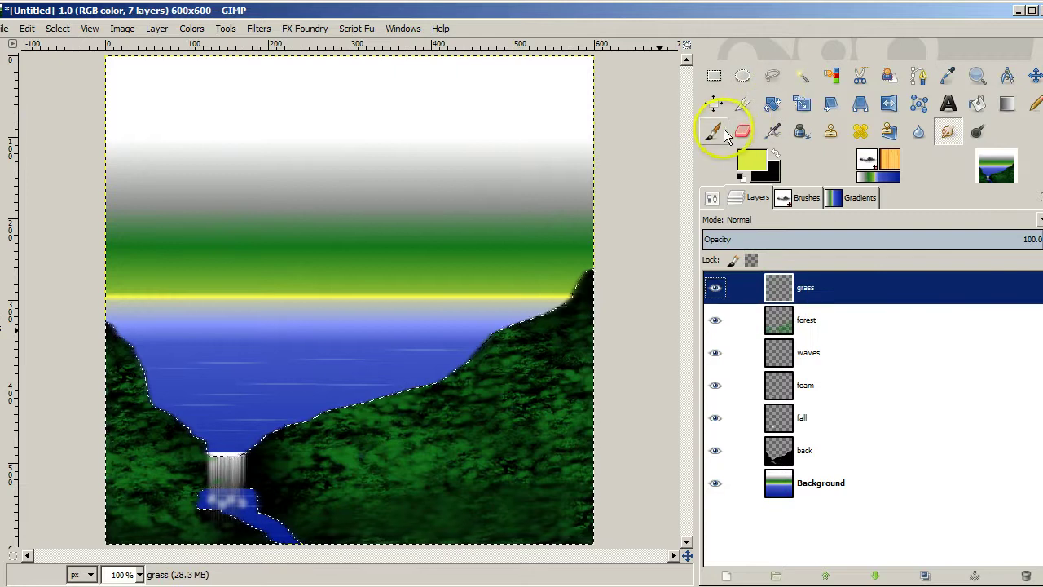
Step: Paint yellow-green grass on the grass layer from the waterfall rightward across the lower slope
{"action": "left_click", "coordinate": [723, 128]}
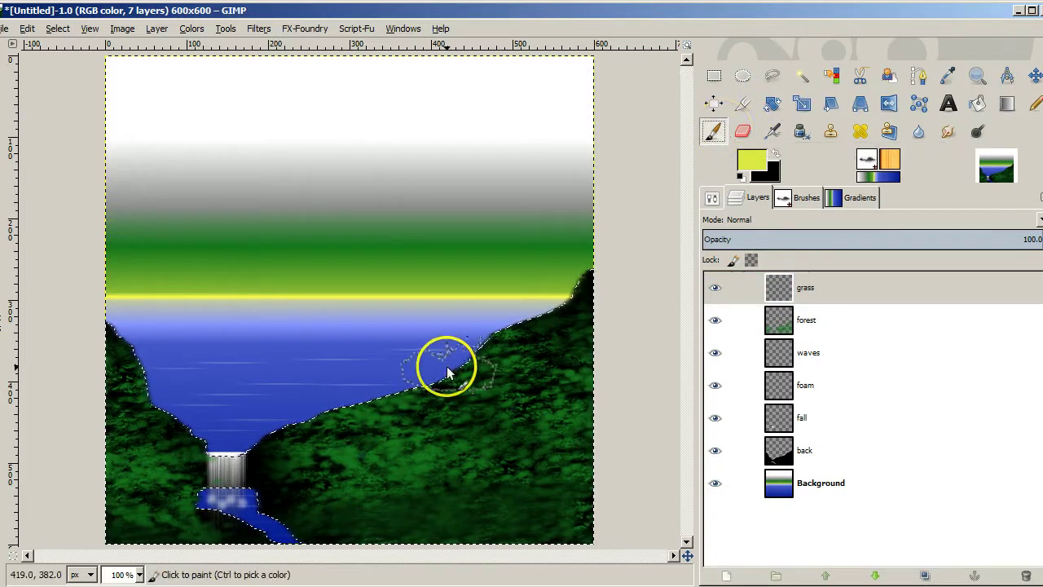
{"action": "left_click", "coordinate": [299, 499]}
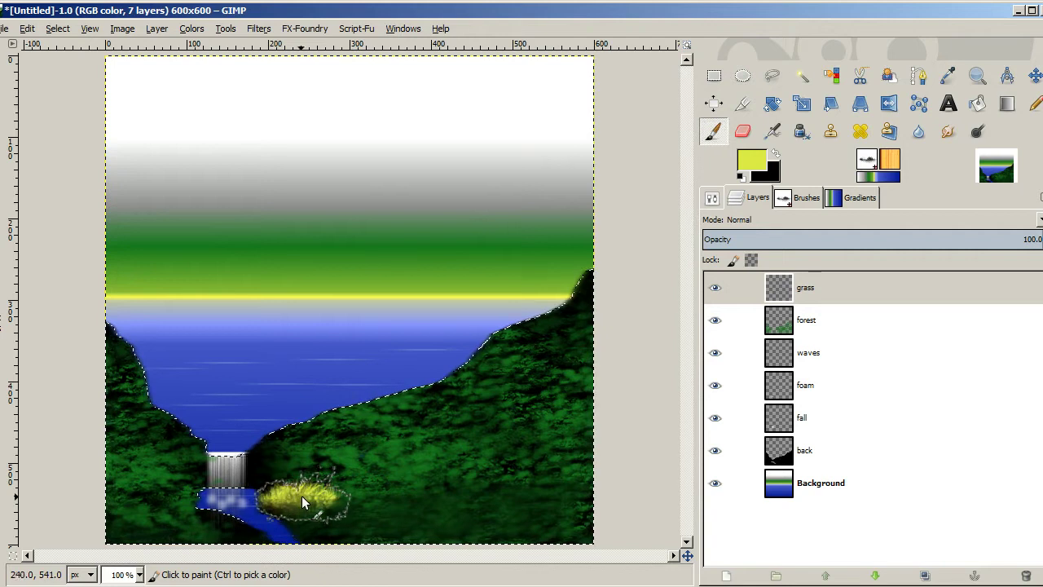
{"action": "mouse_move", "coordinate": [300, 495]}
{"action": "left_mouse_down"}
{"action": "mouse_move", "coordinate": [525, 450]}
{"action": "mouse_move", "coordinate": [577, 489]}
{"action": "mouse_move", "coordinate": [312, 529]}
{"action": "mouse_move", "coordinate": [377, 539]}
{"action": "mouse_move", "coordinate": [447, 522]}
{"action": "mouse_move", "coordinate": [534, 524]}
{"action": "mouse_move", "coordinate": [593, 530]}
{"action": "mouse_move", "coordinate": [594, 541]}
{"action": "left_mouse_up"}
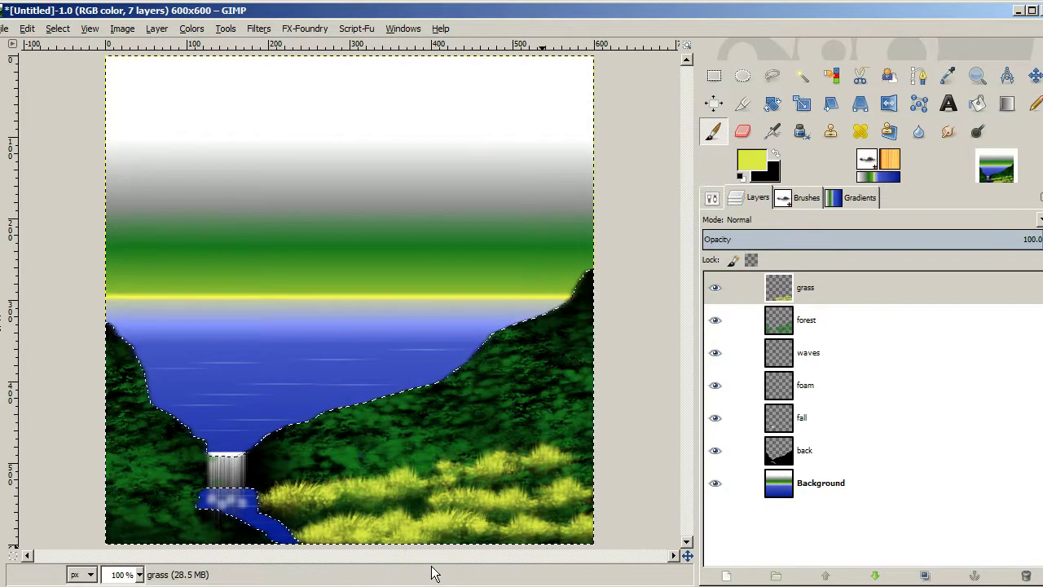
Step: Clear the selection and paint grass strokes across the bottom-left foreground
{"action": "key", "text": "ctrl+shift+a"}
{"action": "left_click", "coordinate": [148, 496]}
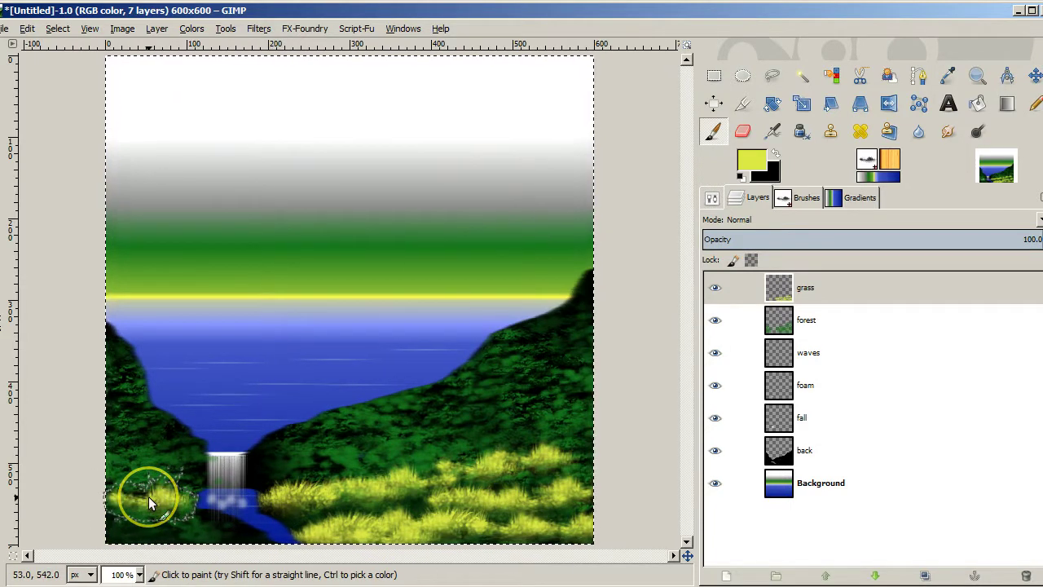
{"action": "mouse_move", "coordinate": [148, 496]}
{"action": "left_mouse_down"}
{"action": "mouse_move", "coordinate": [140, 514]}
{"action": "mouse_move", "coordinate": [206, 517]}
{"action": "mouse_move", "coordinate": [198, 519]}
{"action": "mouse_move", "coordinate": [241, 533]}
{"action": "left_mouse_up"}
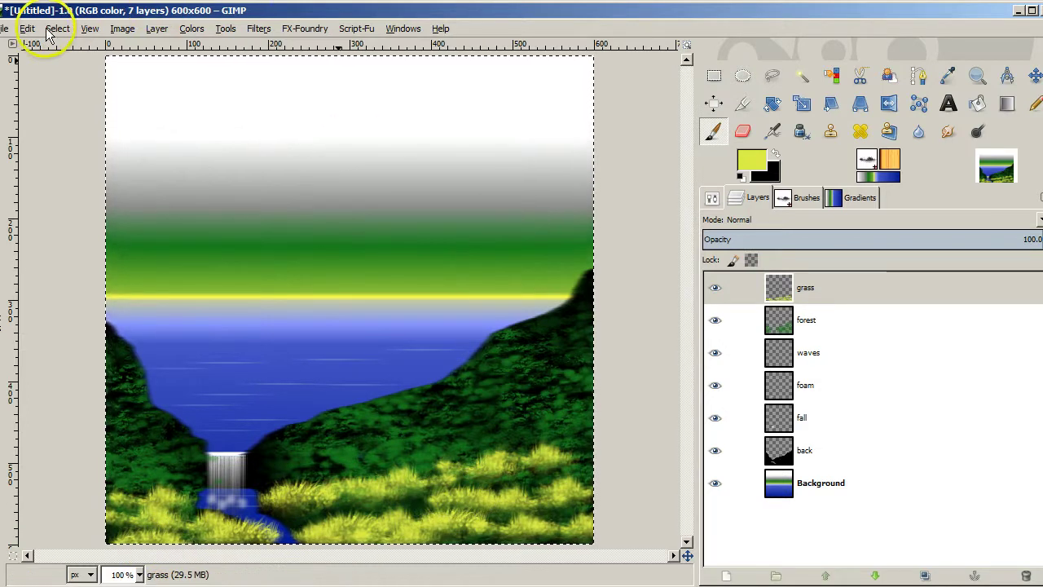
Step: Resize the canvas to 600×400 with Y offset -200, resizing all layers
{"action": "left_click", "coordinate": [121, 29]}
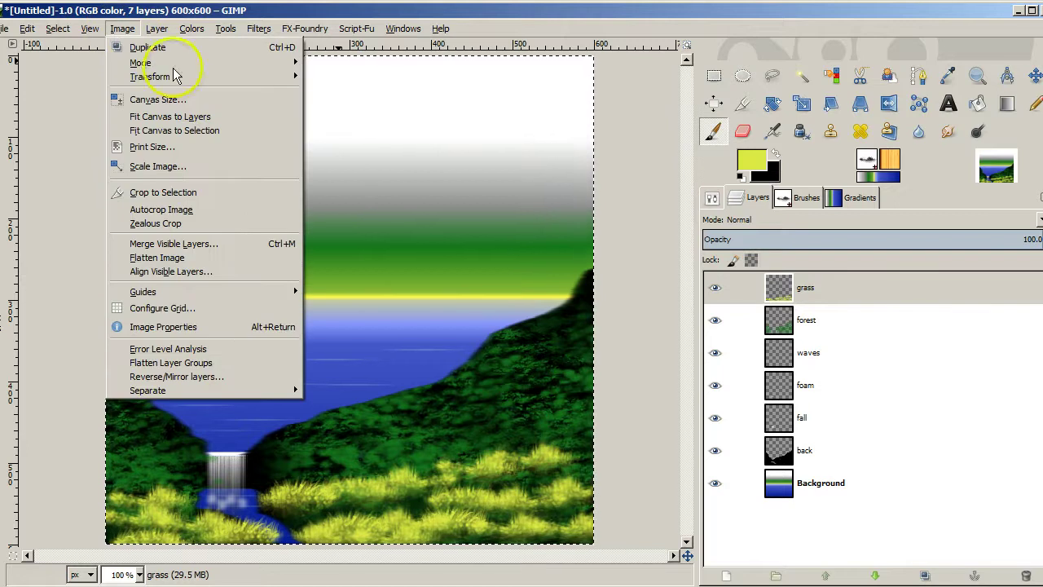
{"action": "left_click", "coordinate": [184, 99]}
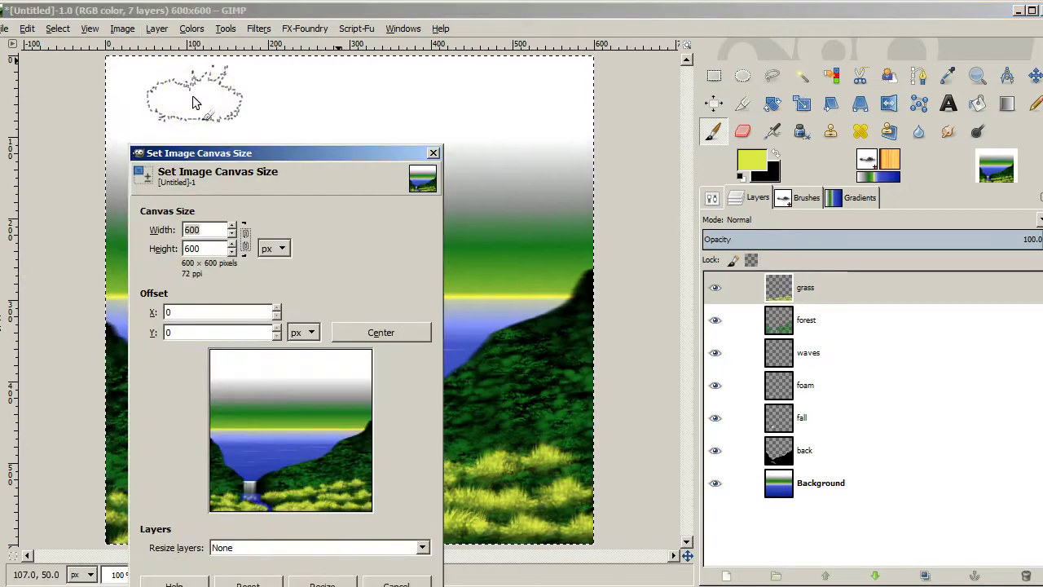
{"action": "key", "text": "Tab"}
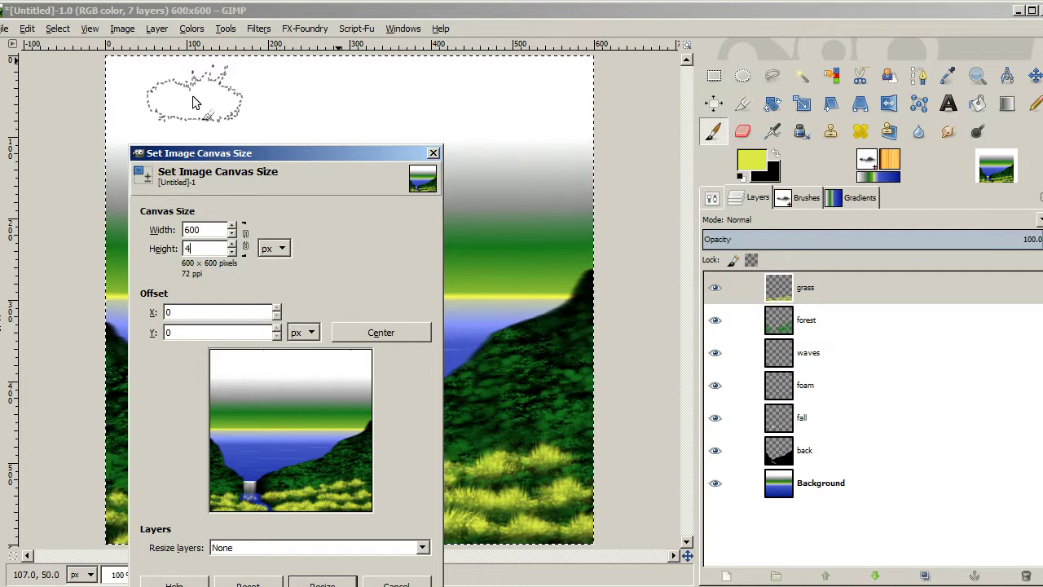
{"action": "key", "text": "Tab"}
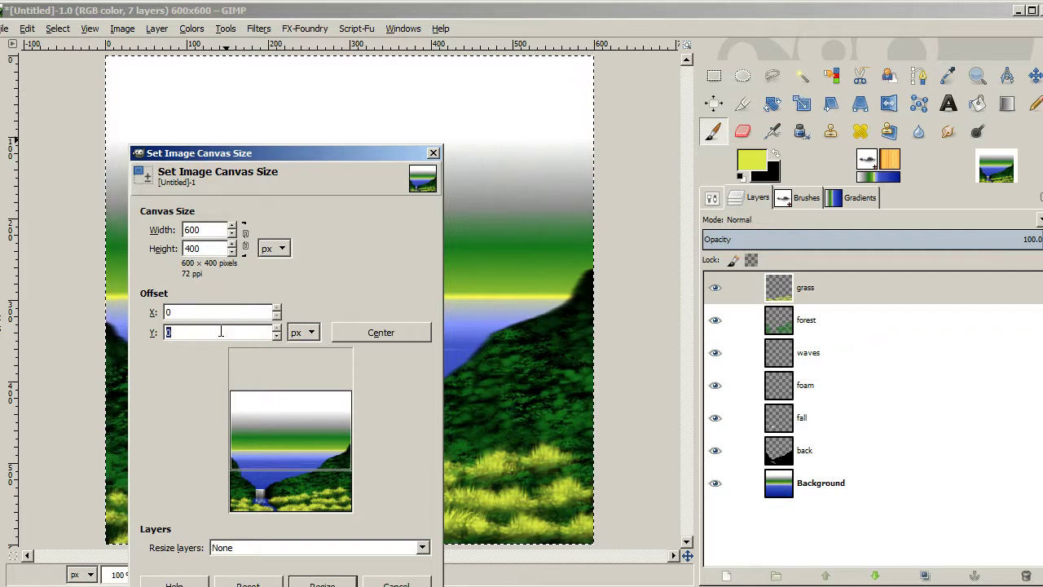
{"action": "left_click", "coordinate": [220, 331]}
{"action": "type", "text": "-200"}
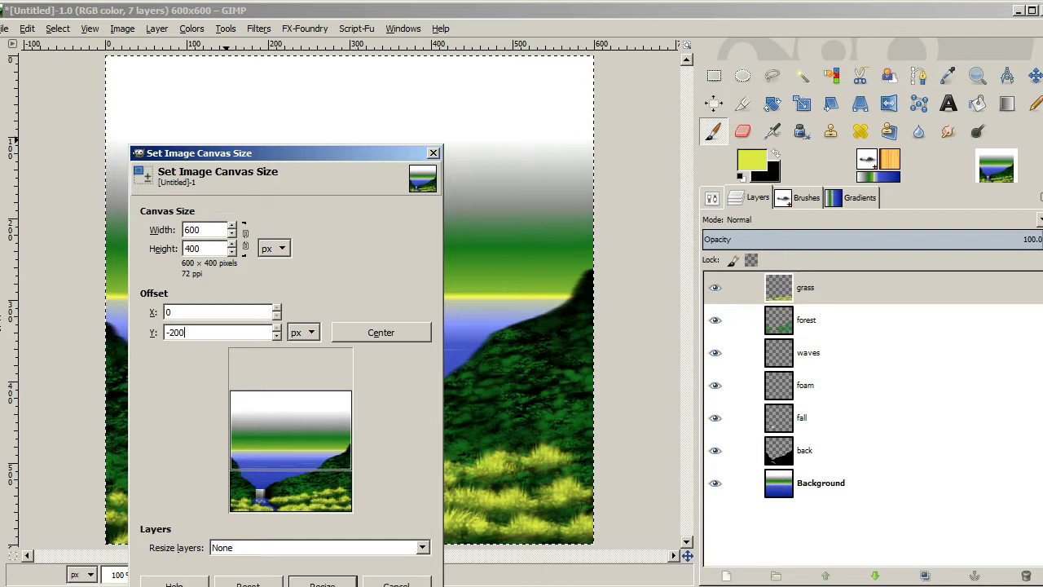
{"action": "key", "text": "Tab"}
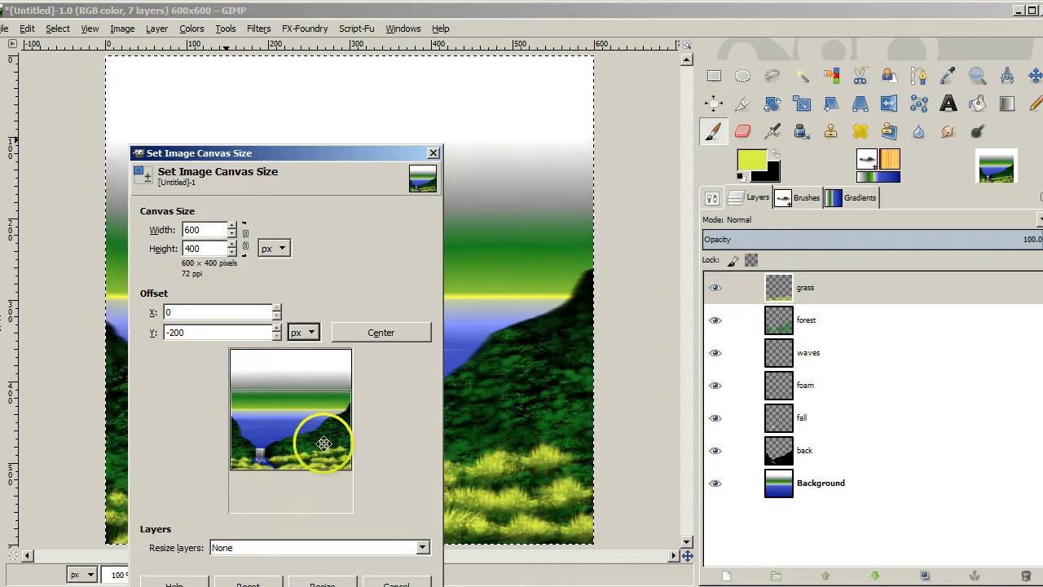
{"action": "left_click", "coordinate": [381, 546]}
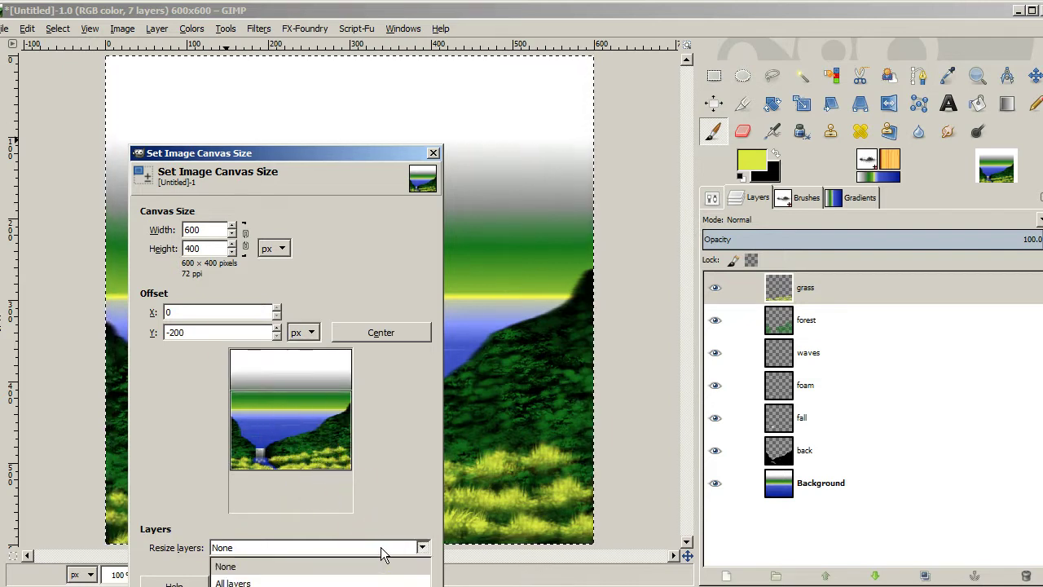
{"action": "left_click", "coordinate": [276, 584]}
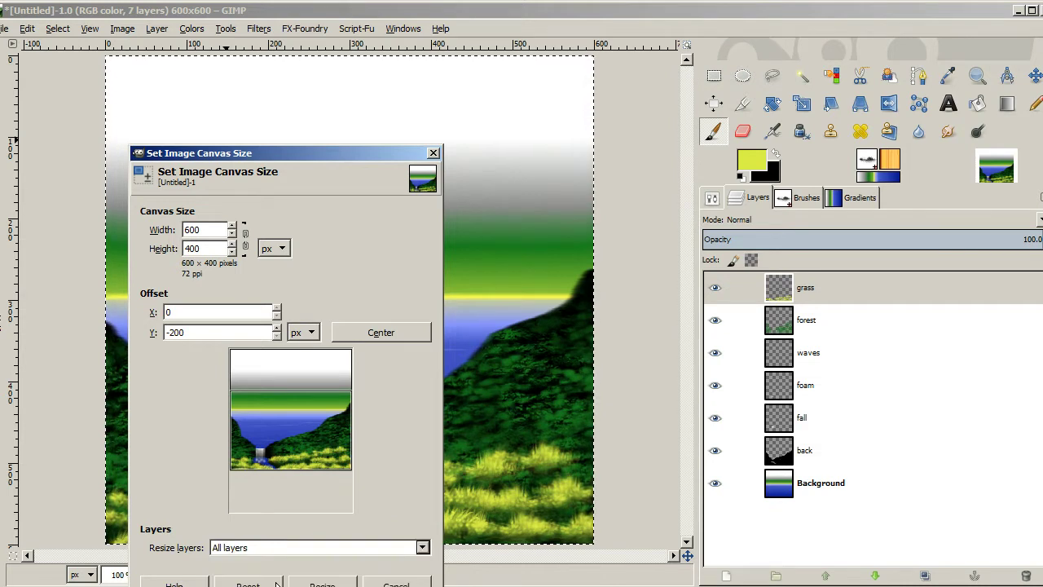
{"action": "left_click", "coordinate": [315, 580]}
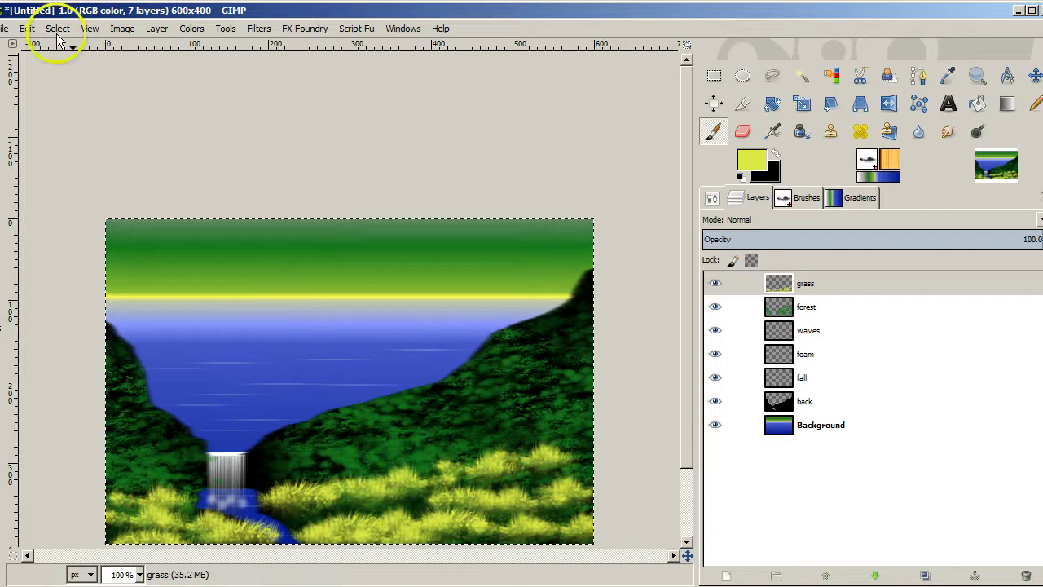
Step: Fit the whole 600×400 image in the window using View > Zoom
{"action": "left_click", "coordinate": [89, 28]}
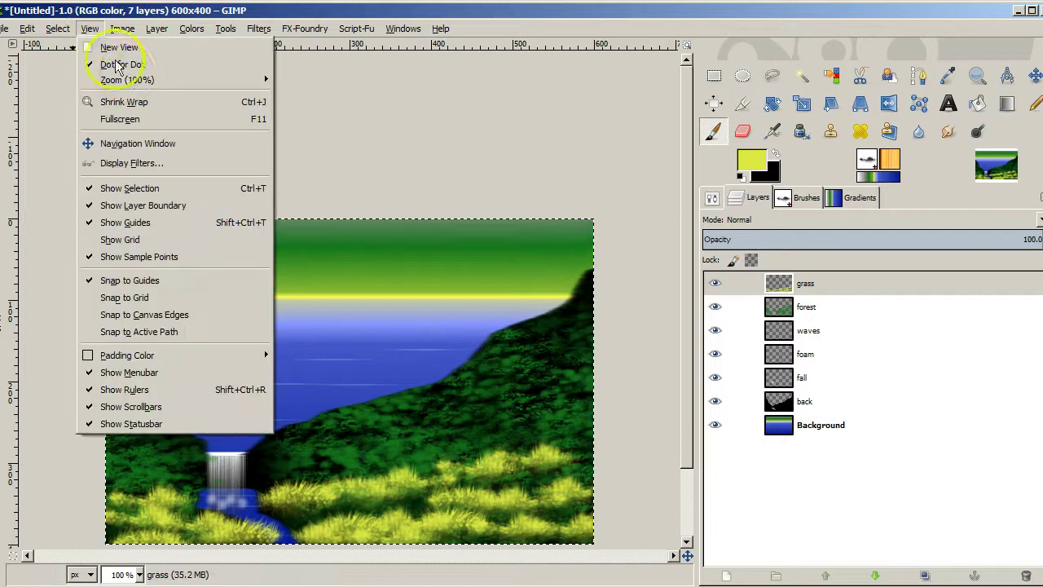
{"action": "mouse_move", "coordinate": [189, 84]}
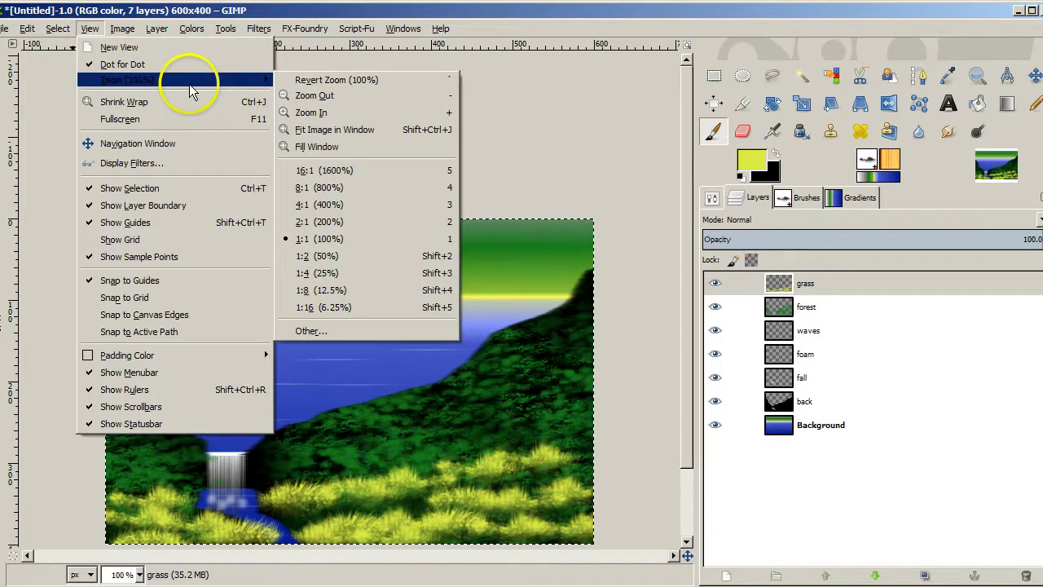
{"action": "left_click", "coordinate": [343, 135]}
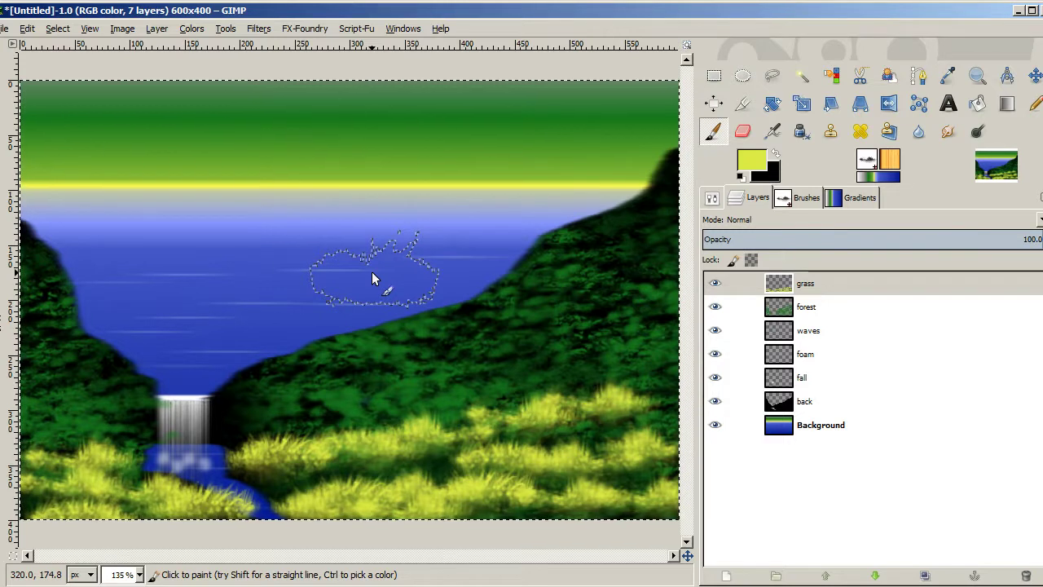
Step: Open GimpWizBye.png in Windows Photo Viewer to show the 'Bye' closing card
{"action": "left_click", "coordinate": [388, 314]}
{"action": "left_click_drag", "start_coordinate": [389, 312], "coordinate": [432, 488]}
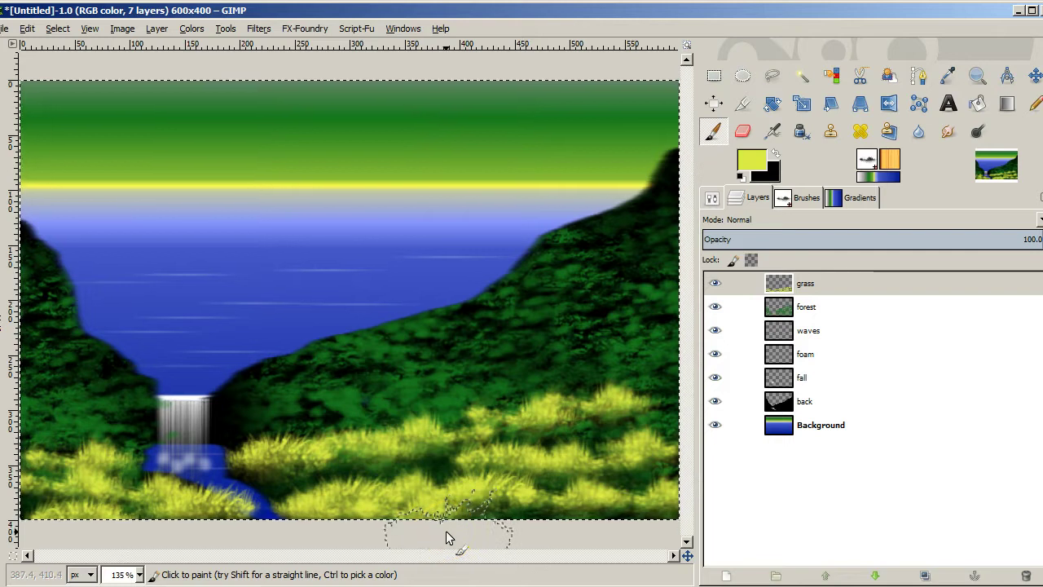